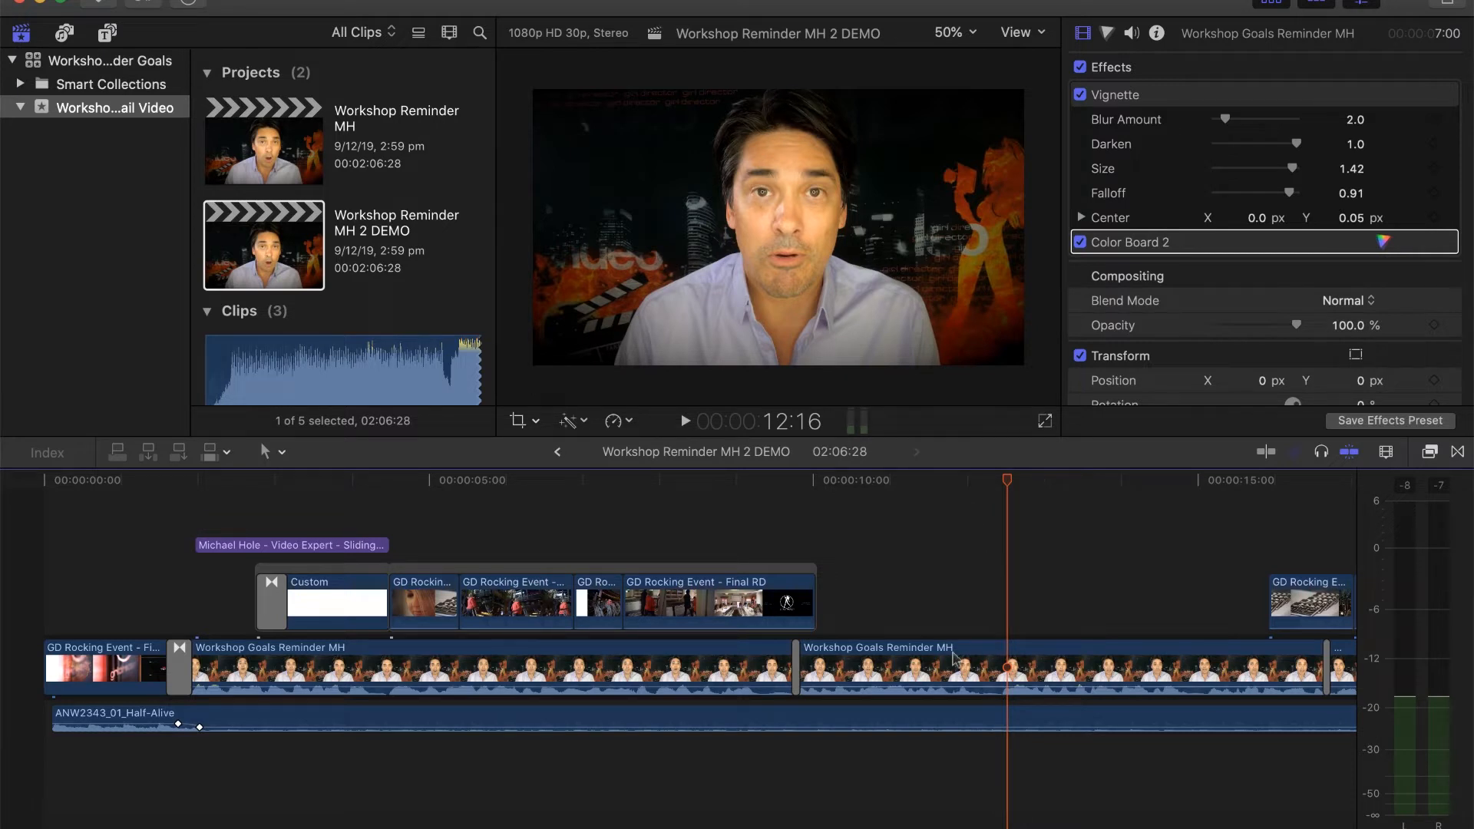
Step: Split the second Workshop Goals Reminder MH clip at about 12:06 with the Blade tool
{"action": "left_click", "coordinate": [985, 659]}
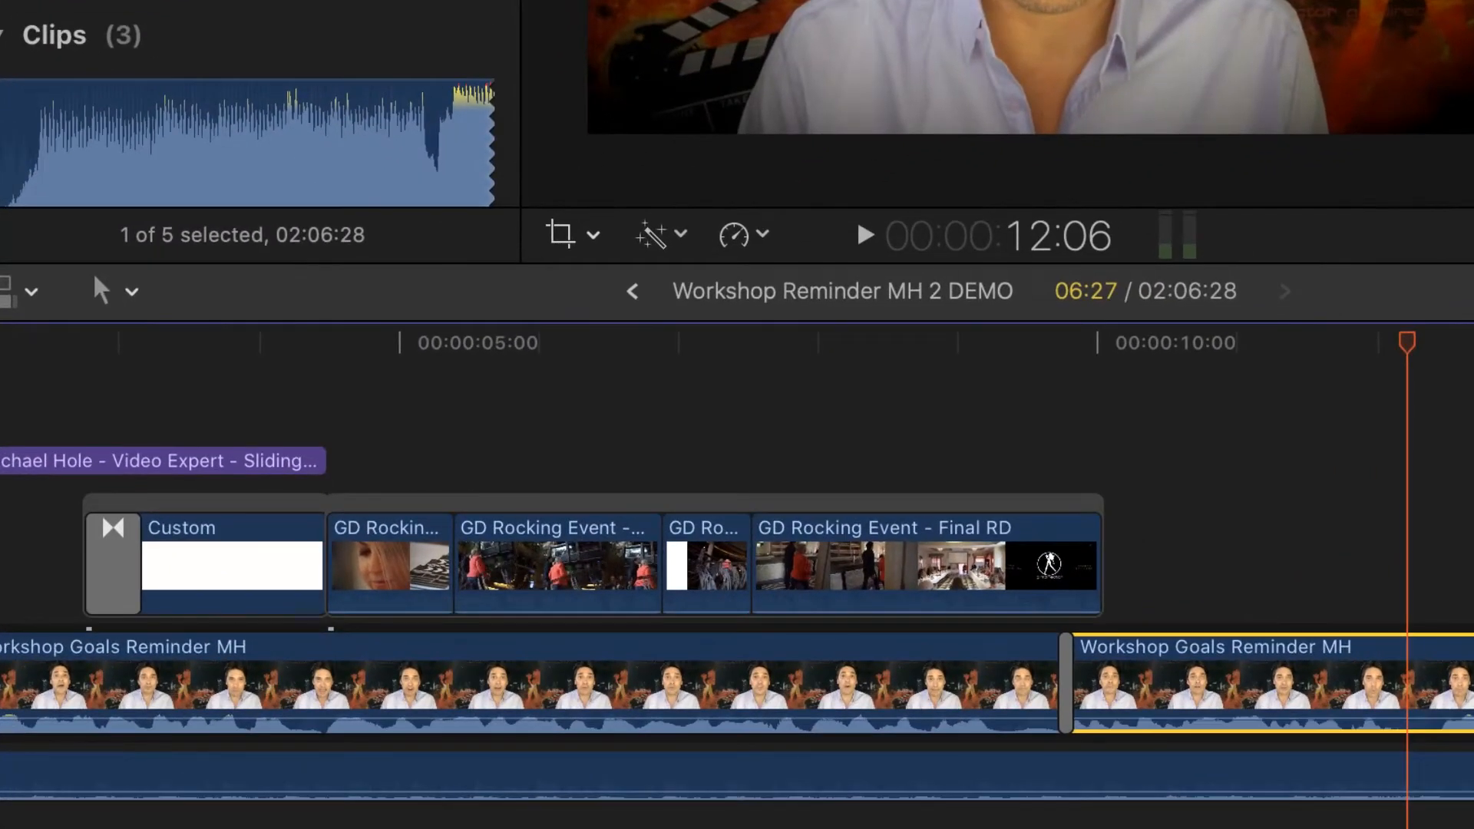
{"action": "left_click", "coordinate": [131, 292]}
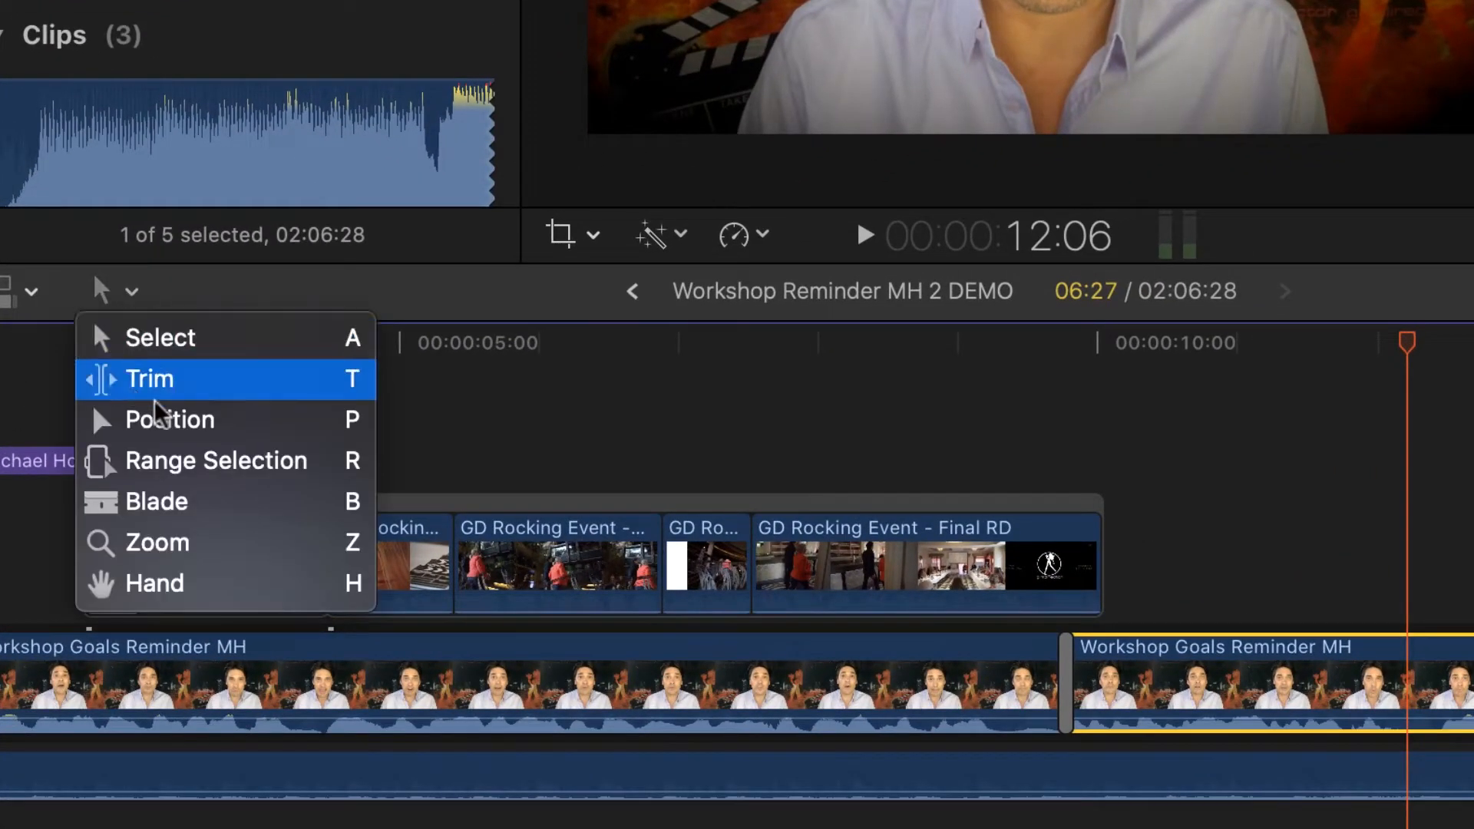
{"action": "left_click", "coordinate": [172, 504]}
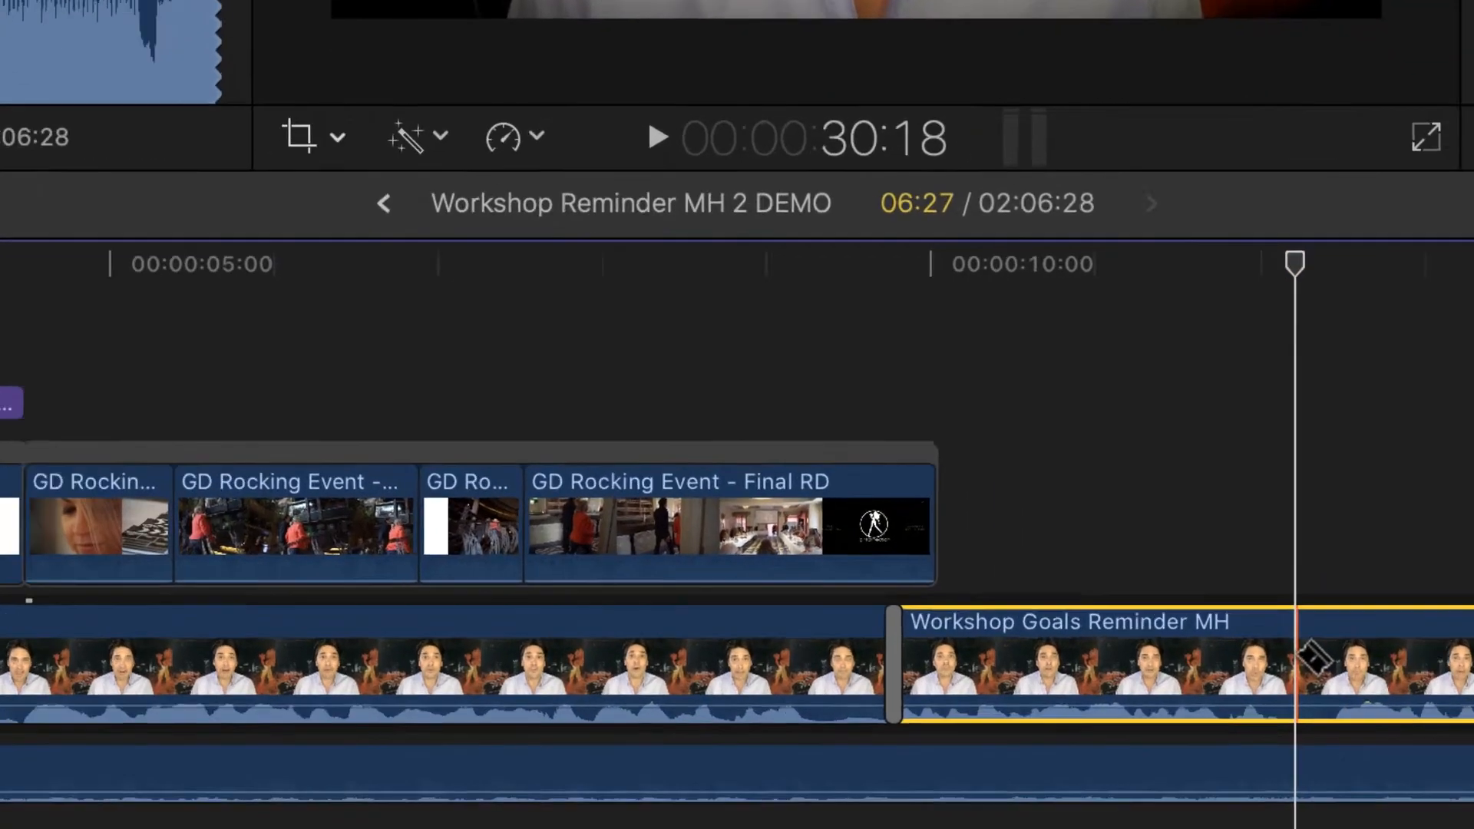
{"action": "left_click", "coordinate": [1408, 682]}
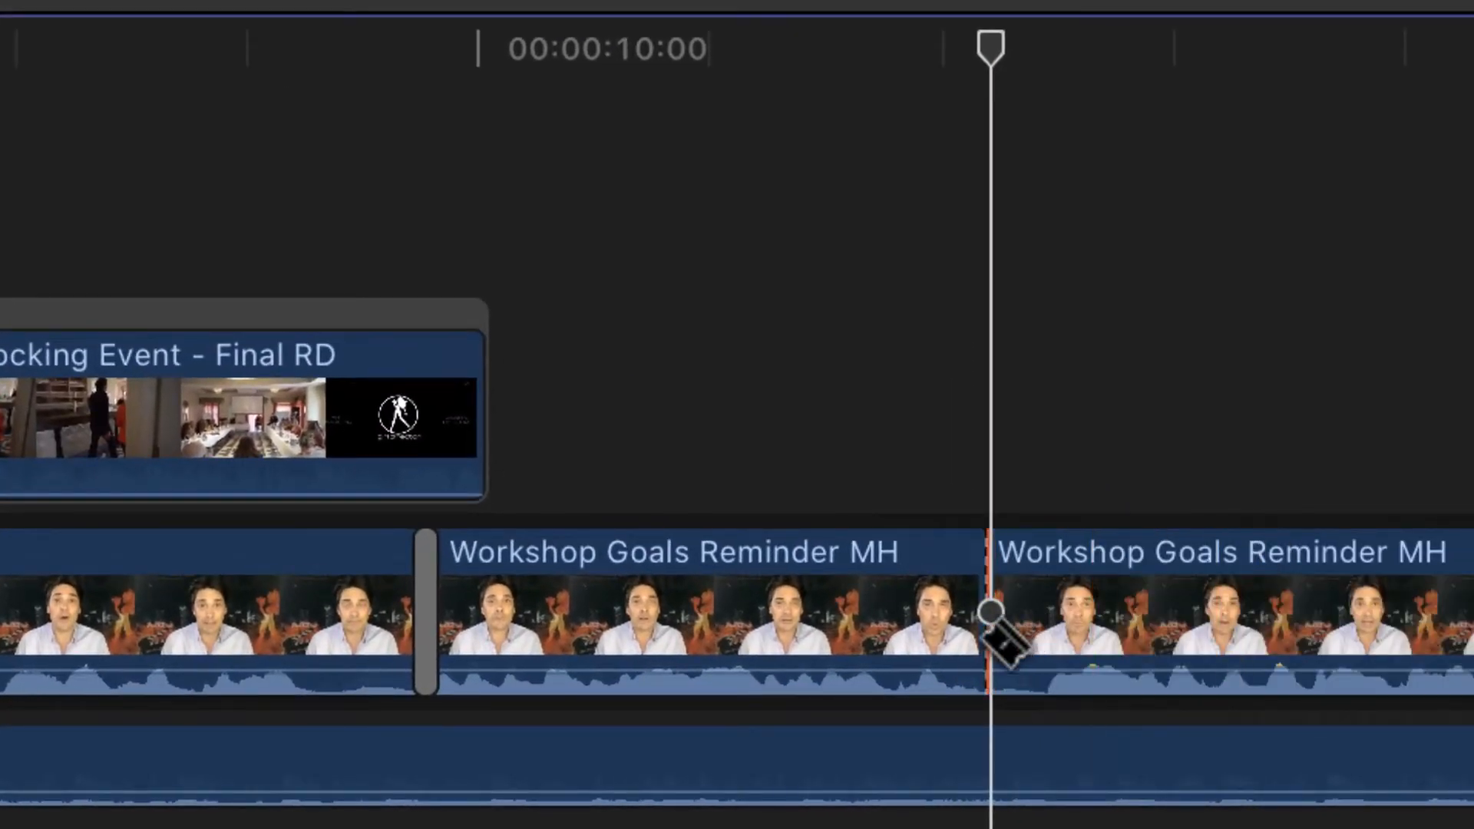
Step: Trim about 16 frames off the end of the piece before the cut and play back the edit
{"action": "key", "text": "a"}
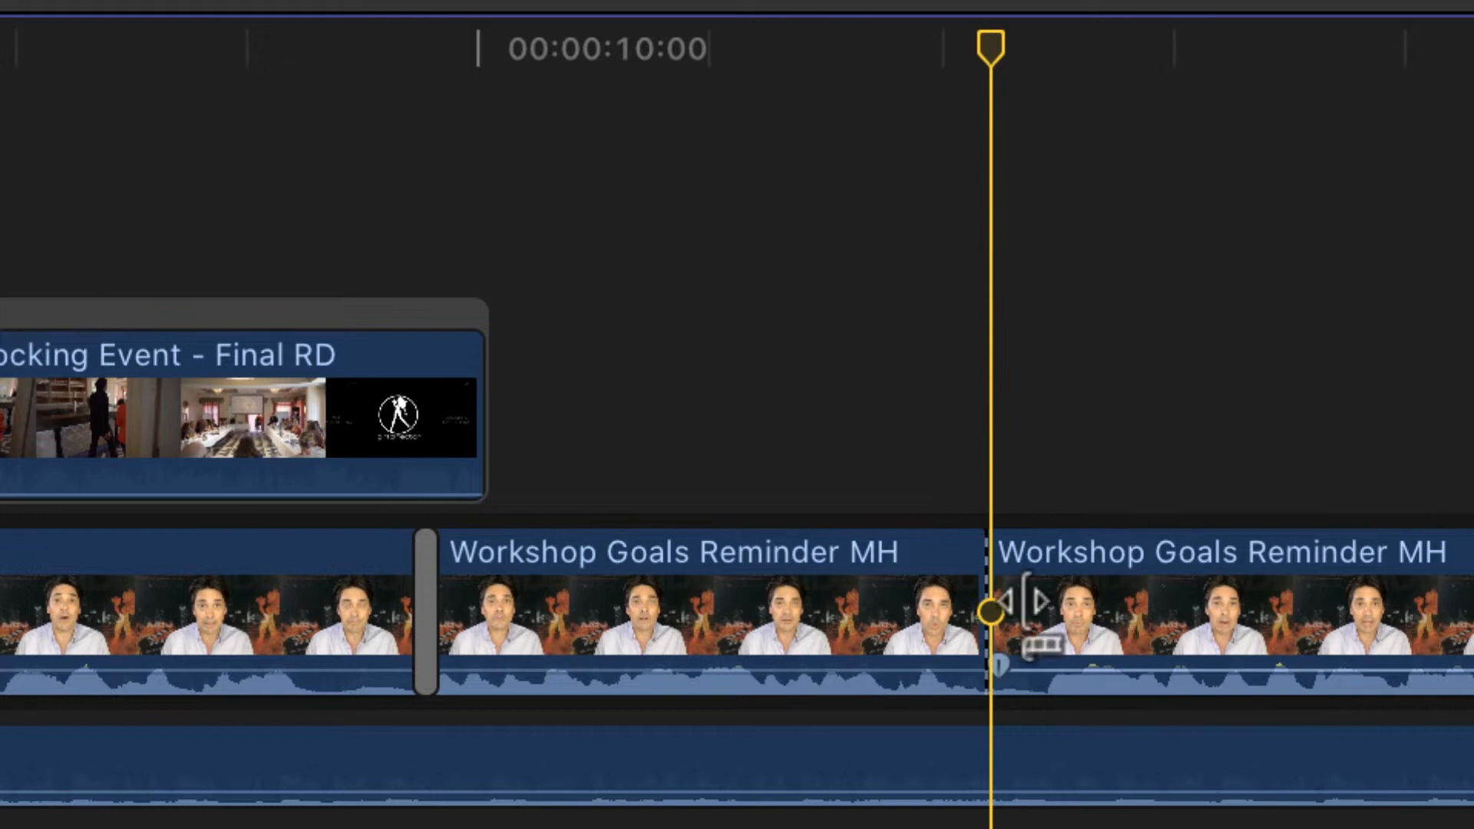
{"action": "left_click_drag", "start_coordinate": [993, 556], "coordinate": [938, 574]}
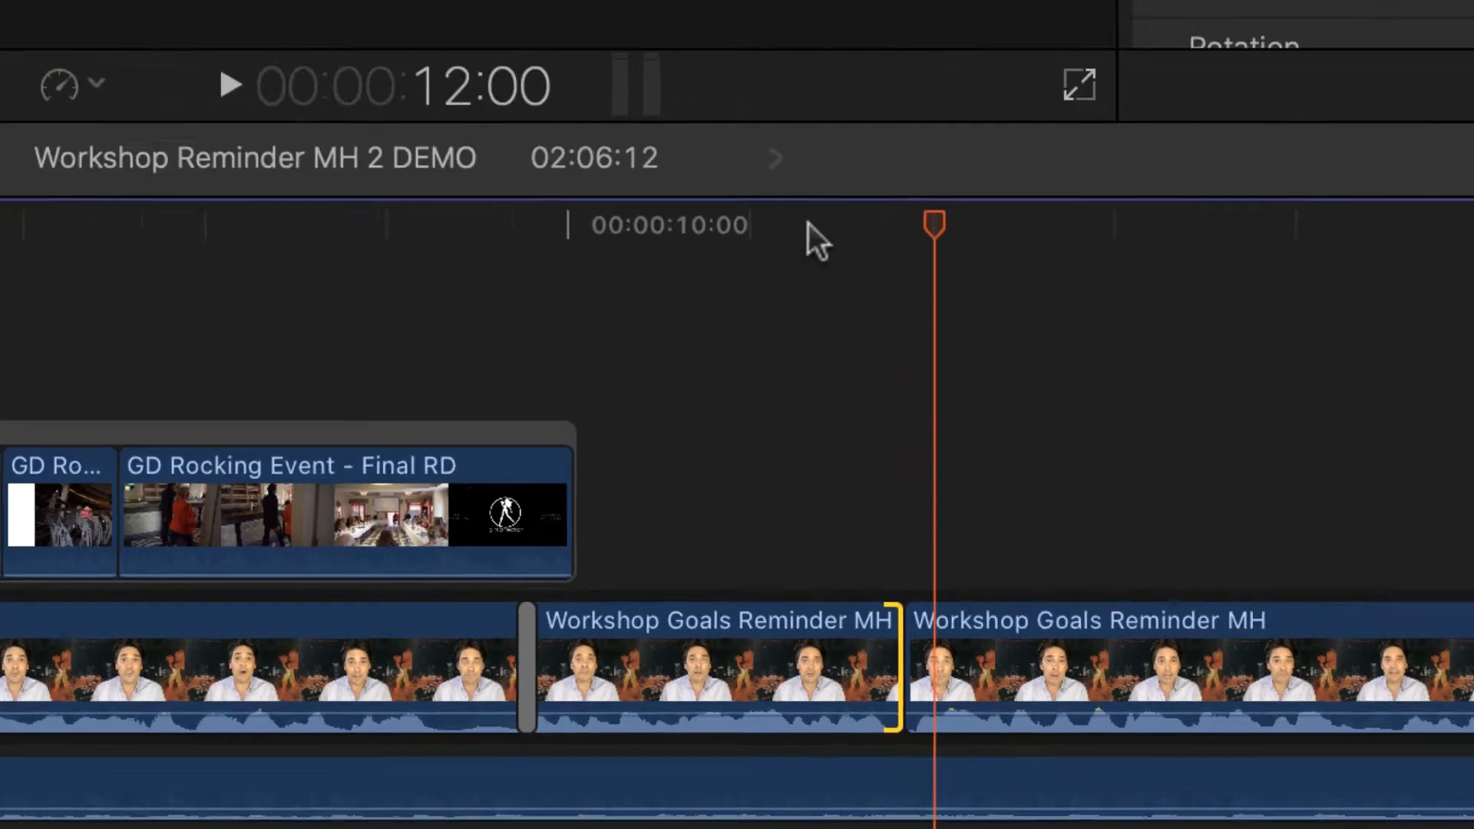
{"action": "left_click", "coordinate": [808, 223]}
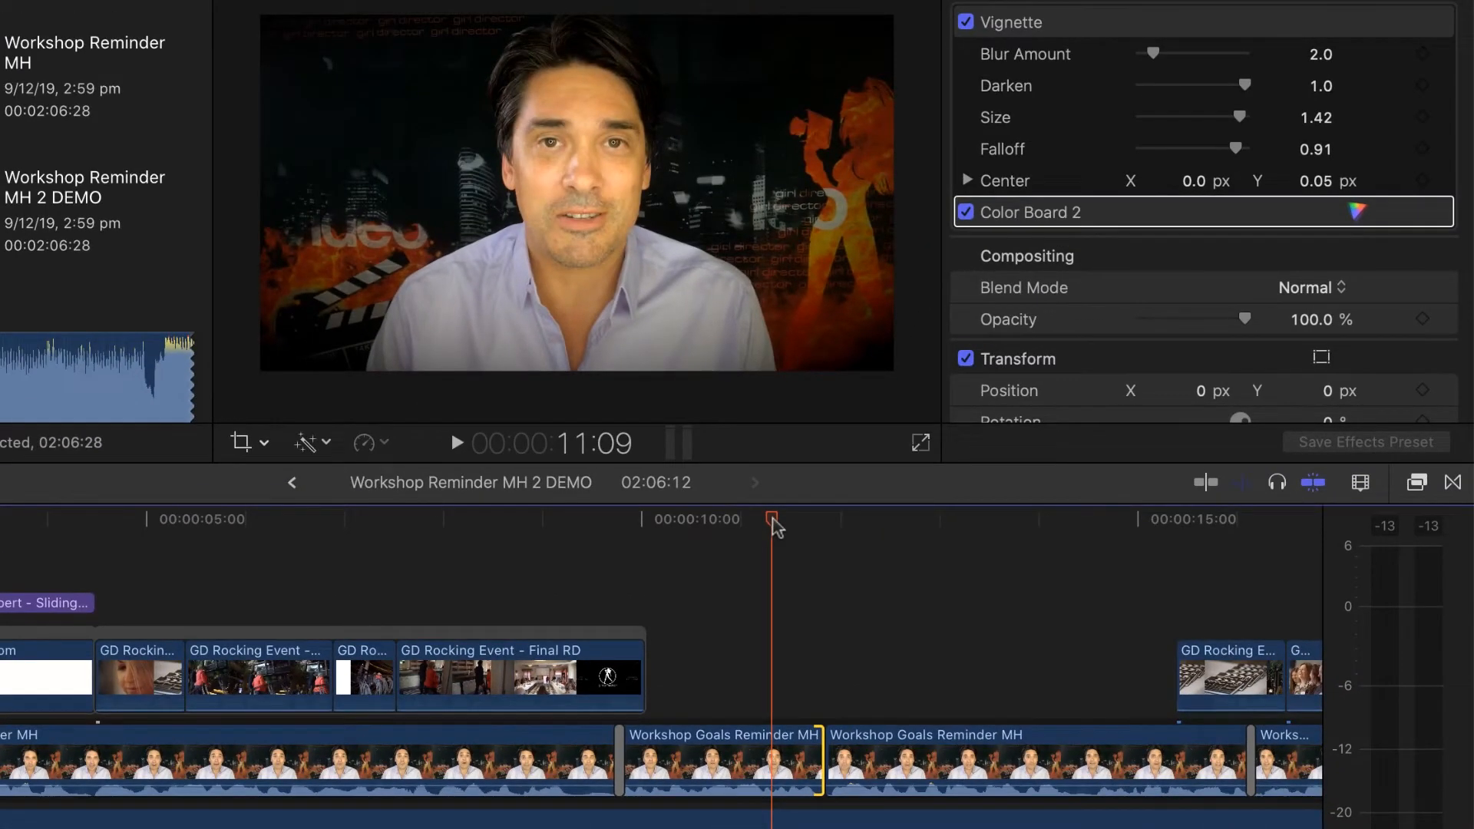
{"action": "key", "text": "space"}
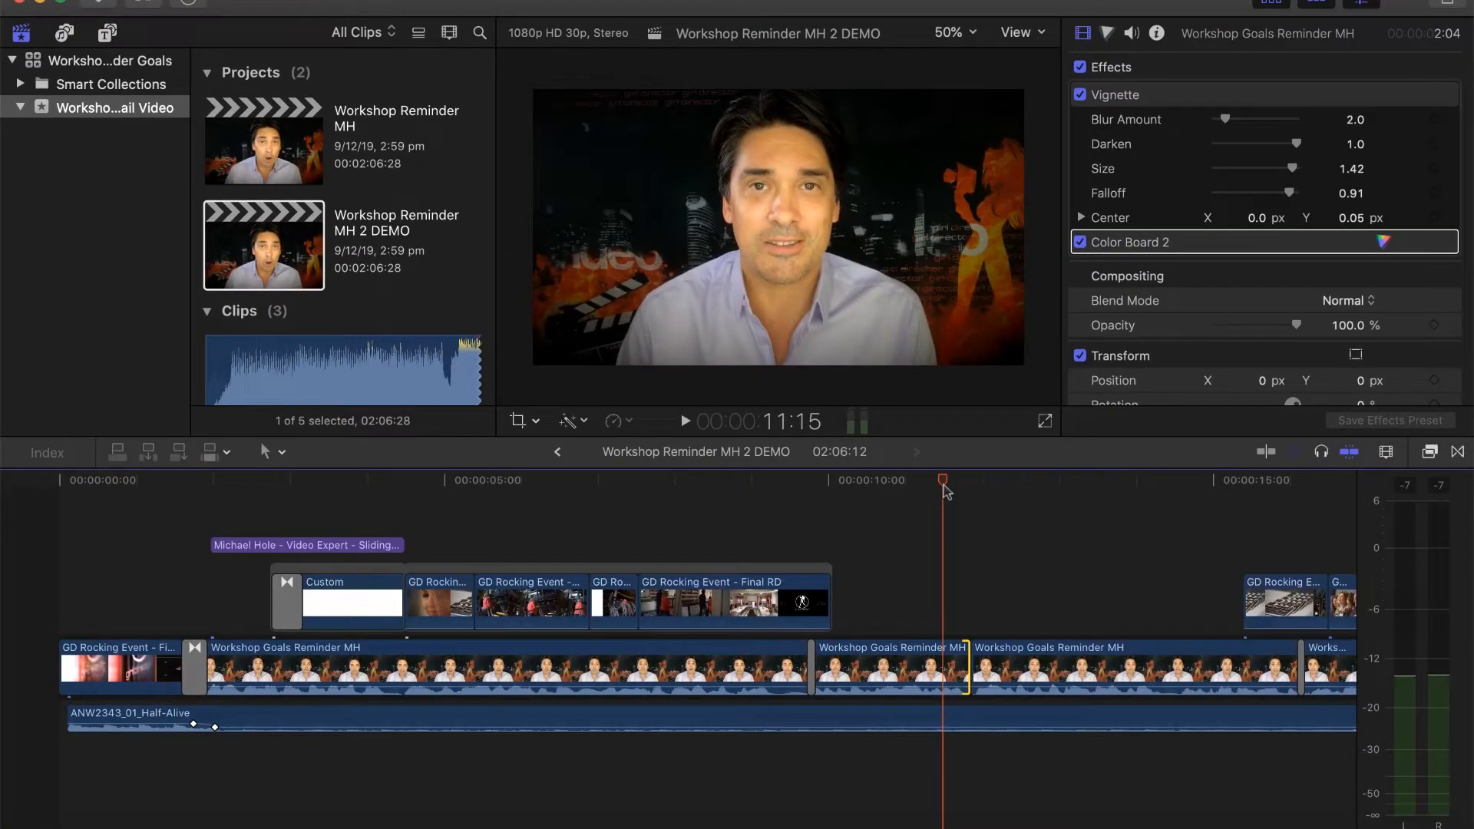
Step: Move the connected clapperboard clip above the main storyline to start at 11:15 and play it back
{"action": "left_click_drag", "start_coordinate": [1279, 601], "coordinate": [980, 582]}
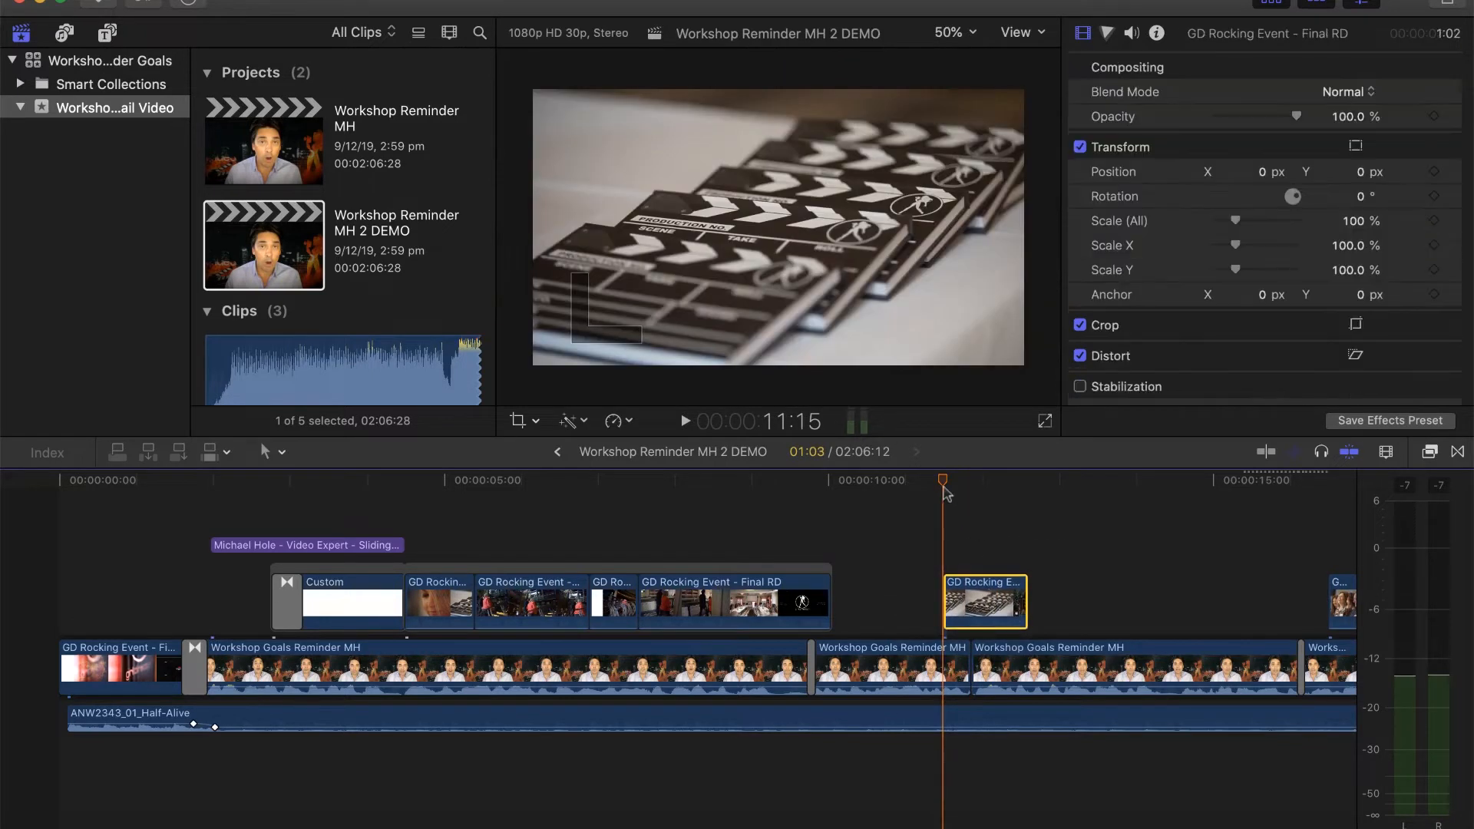
{"action": "key", "text": "space"}
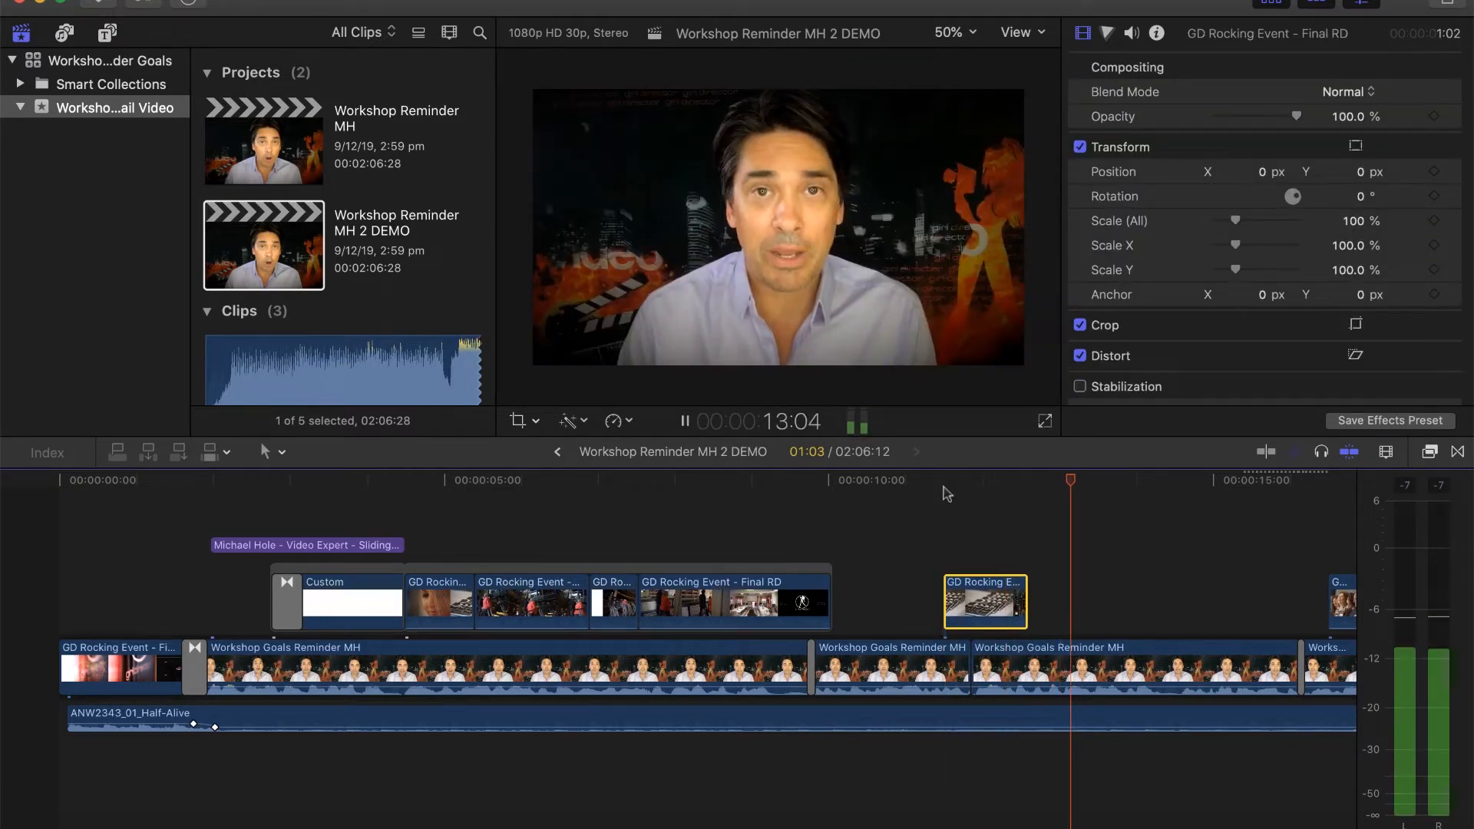
{"action": "key", "text": "space"}
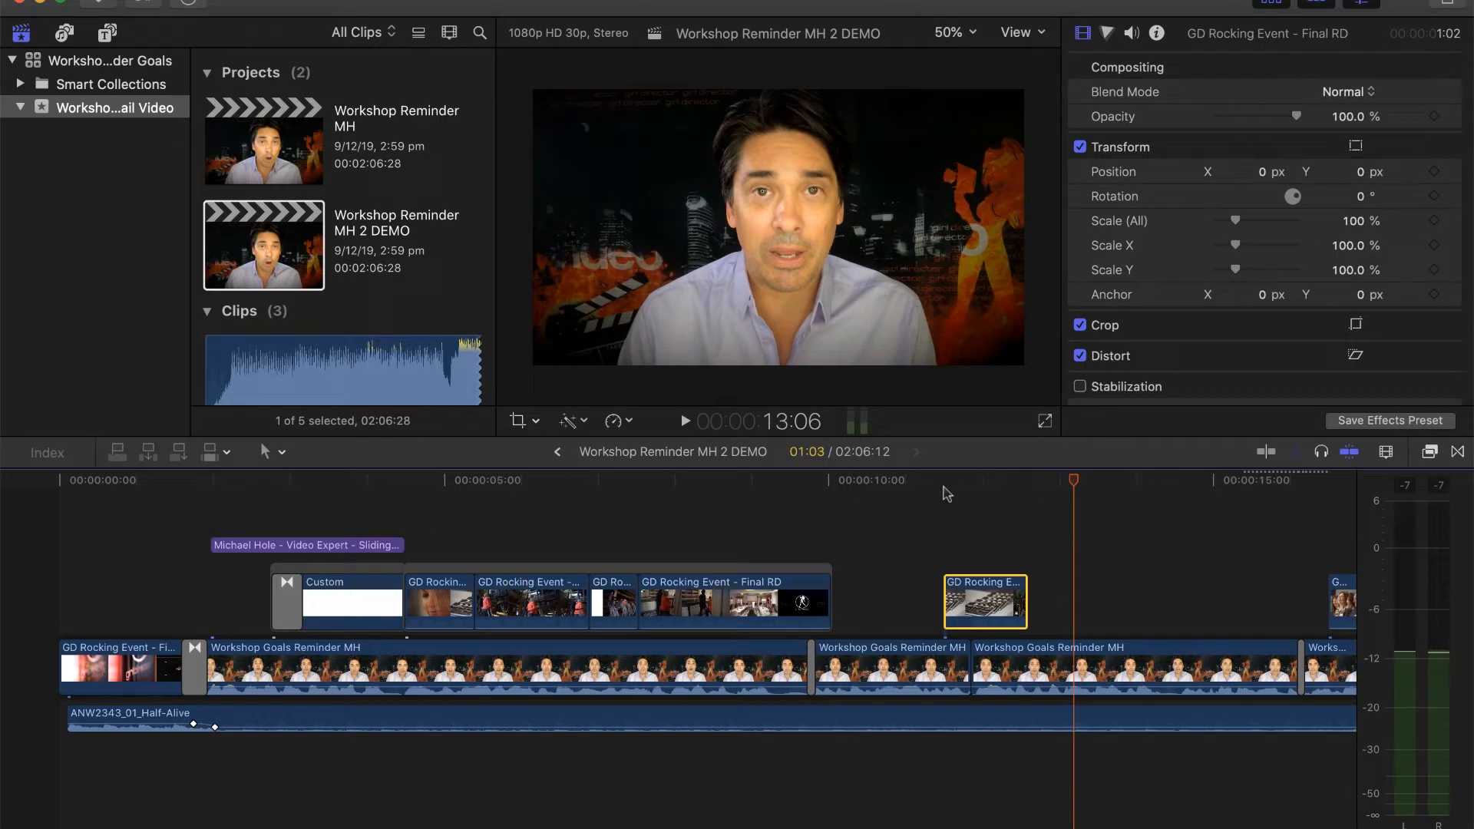
Step: Review the connected GD Rocking Event cutaway clips above the main storyline from about the five-second mark
{"action": "left_click", "coordinate": [446, 484]}
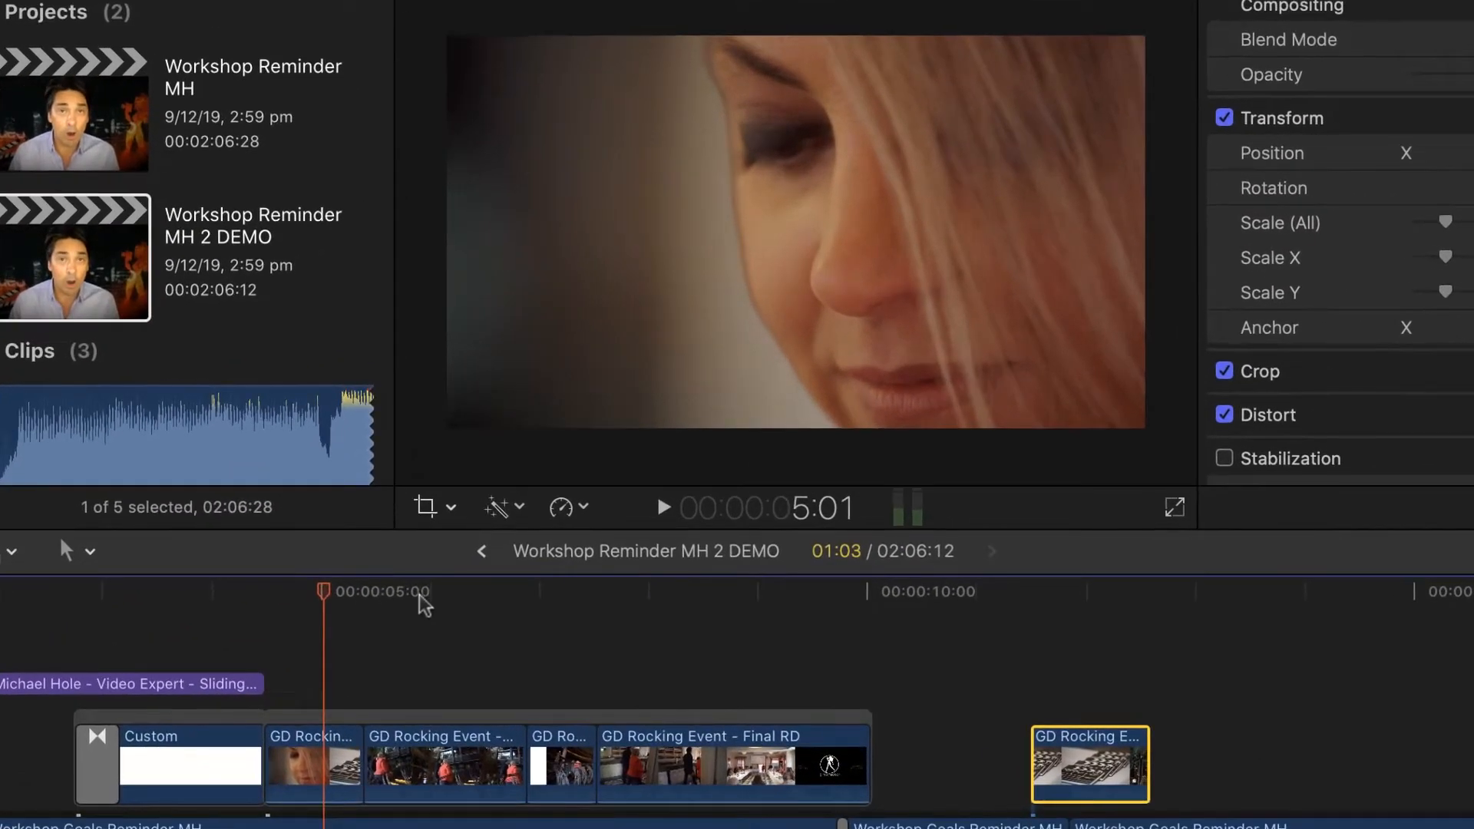
{"action": "left_click", "coordinate": [509, 482]}
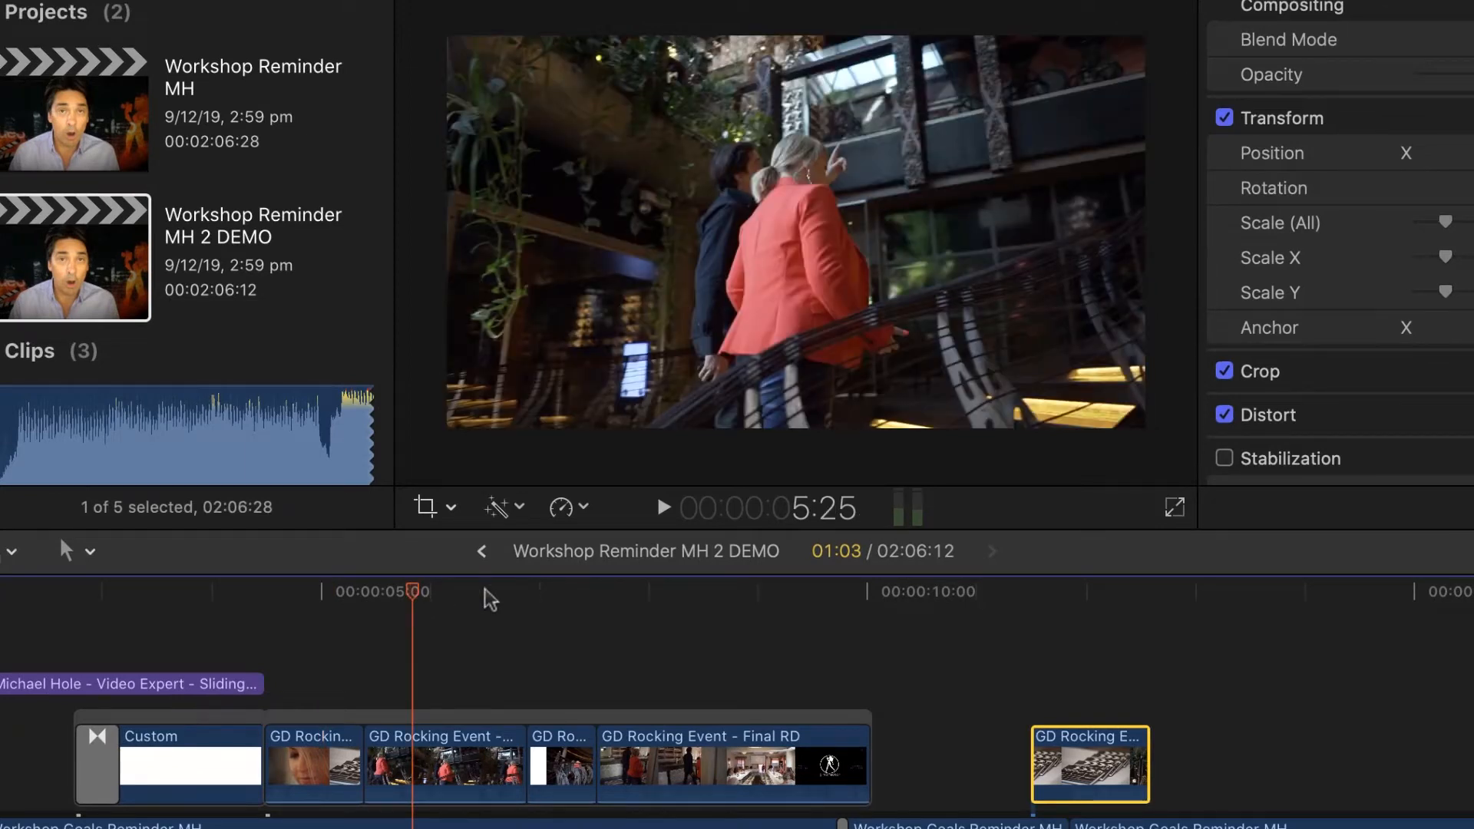
{"action": "left_click", "coordinate": [565, 589]}
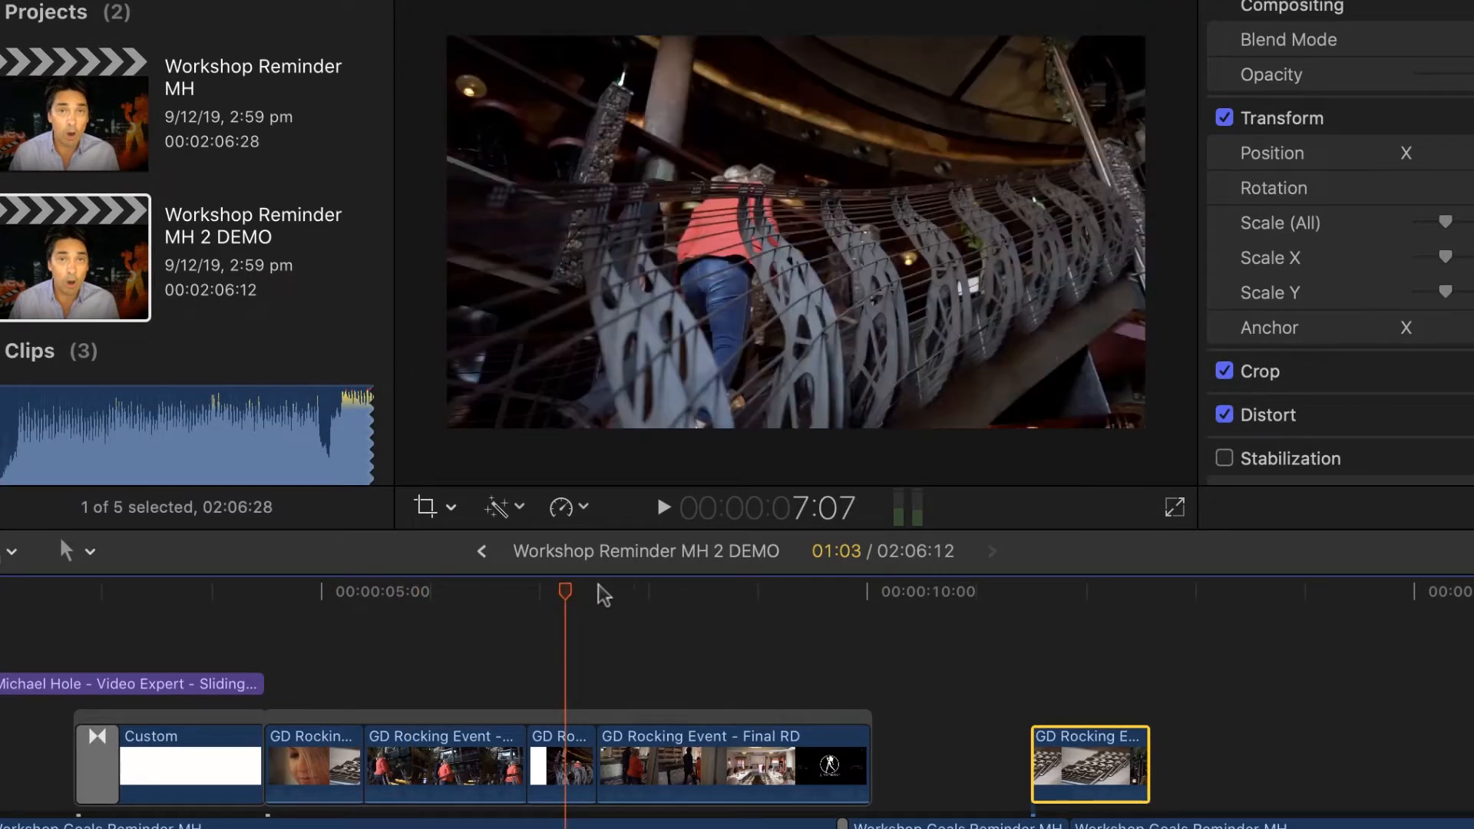
{"action": "left_click", "coordinate": [643, 588]}
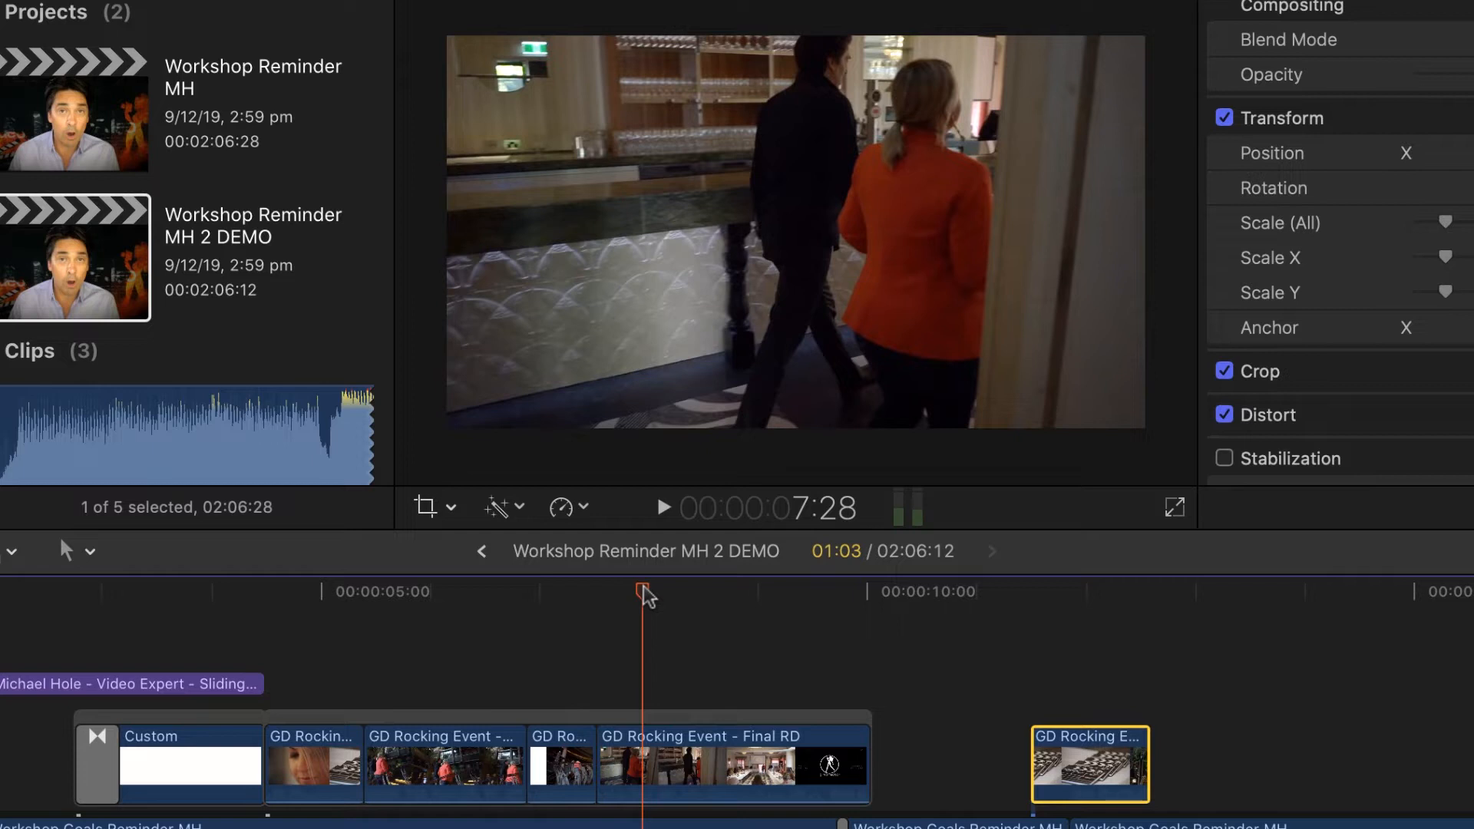
{"action": "left_click", "coordinate": [290, 597]}
{"action": "key", "text": "space"}
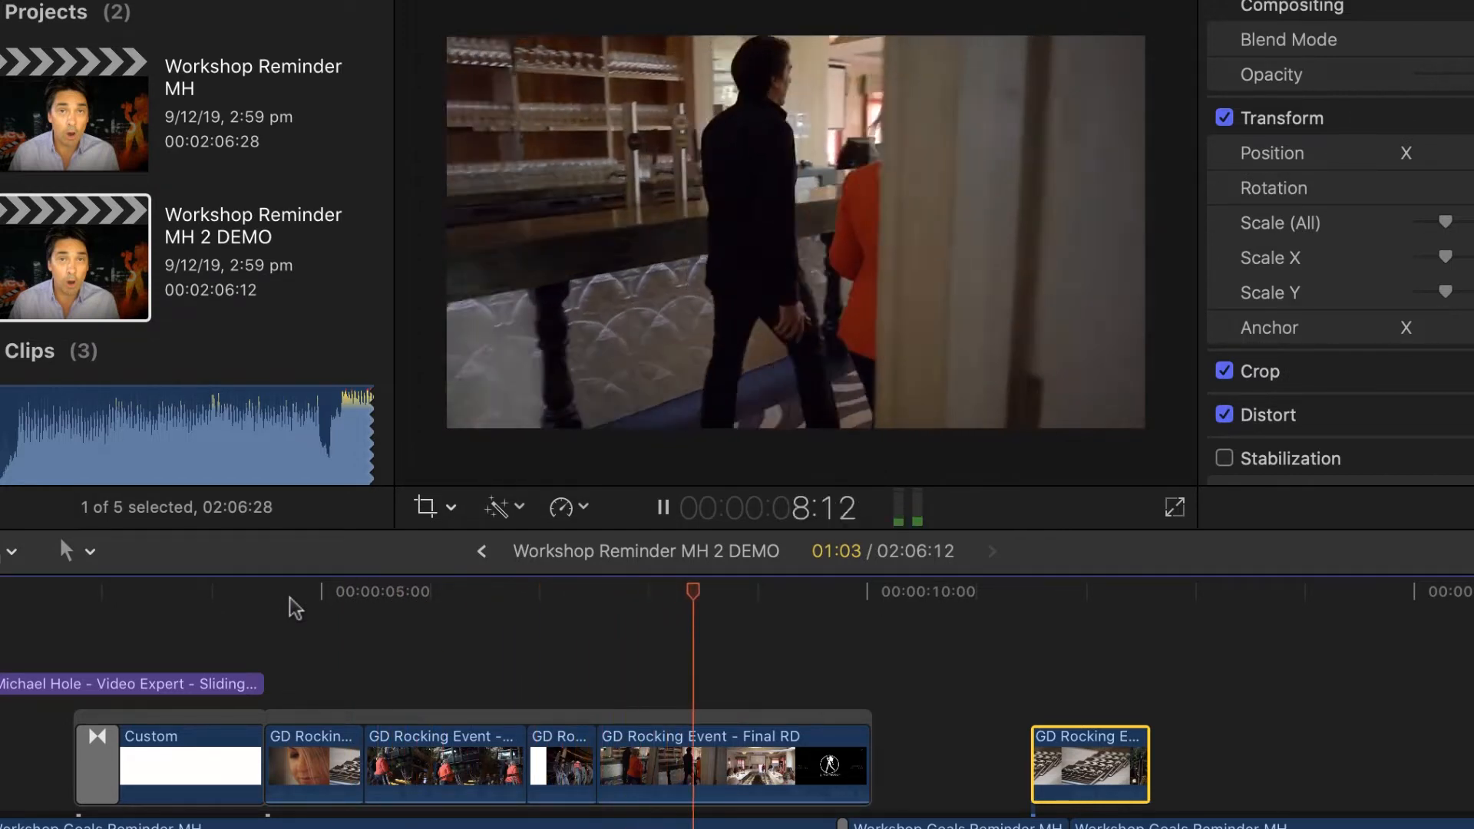
{"action": "key", "text": "space"}
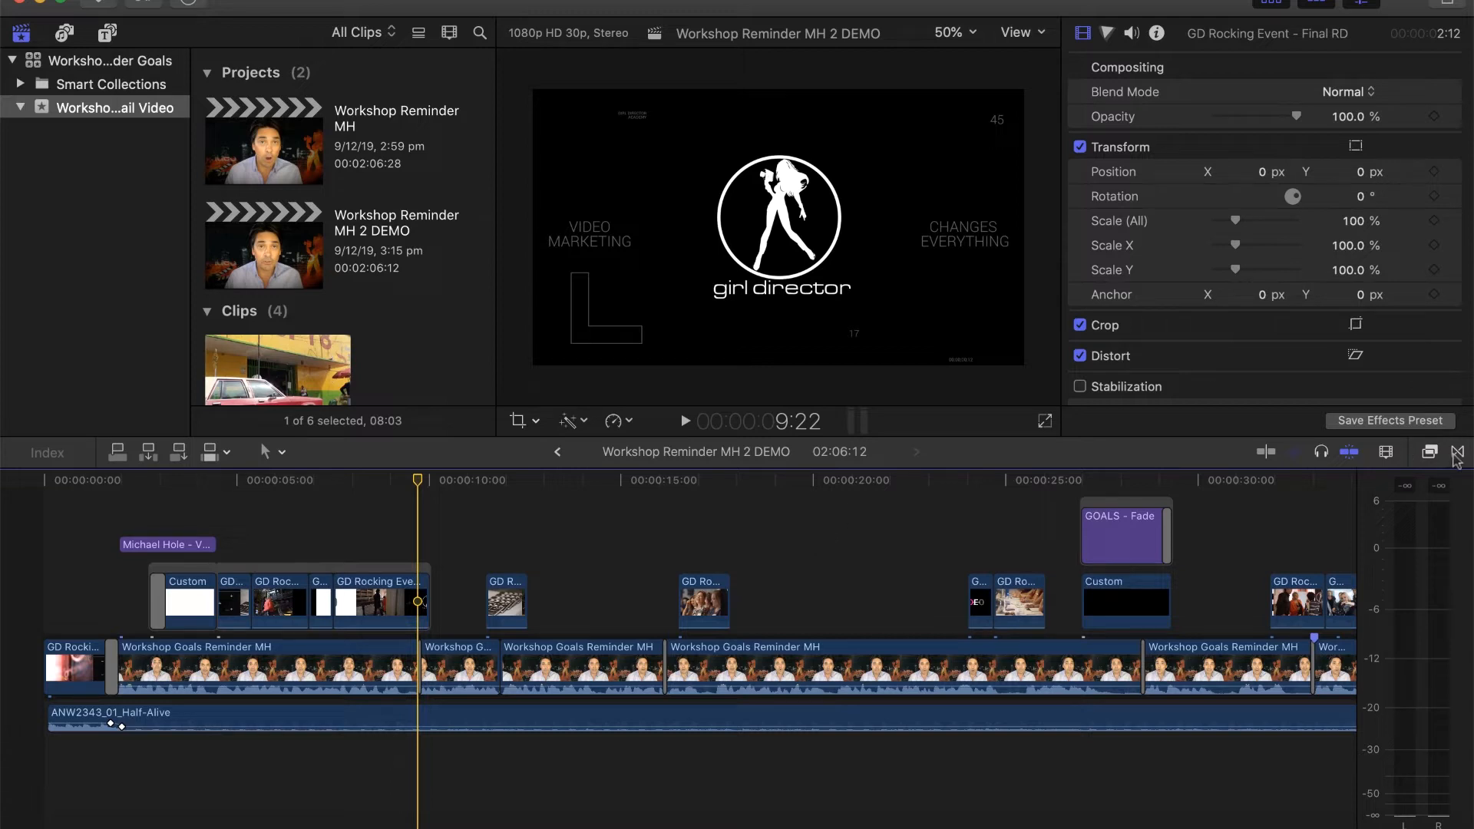
Step: Display the installed Dissolves transitions and select Cross Dissolve
{"action": "left_click", "coordinate": [1456, 453]}
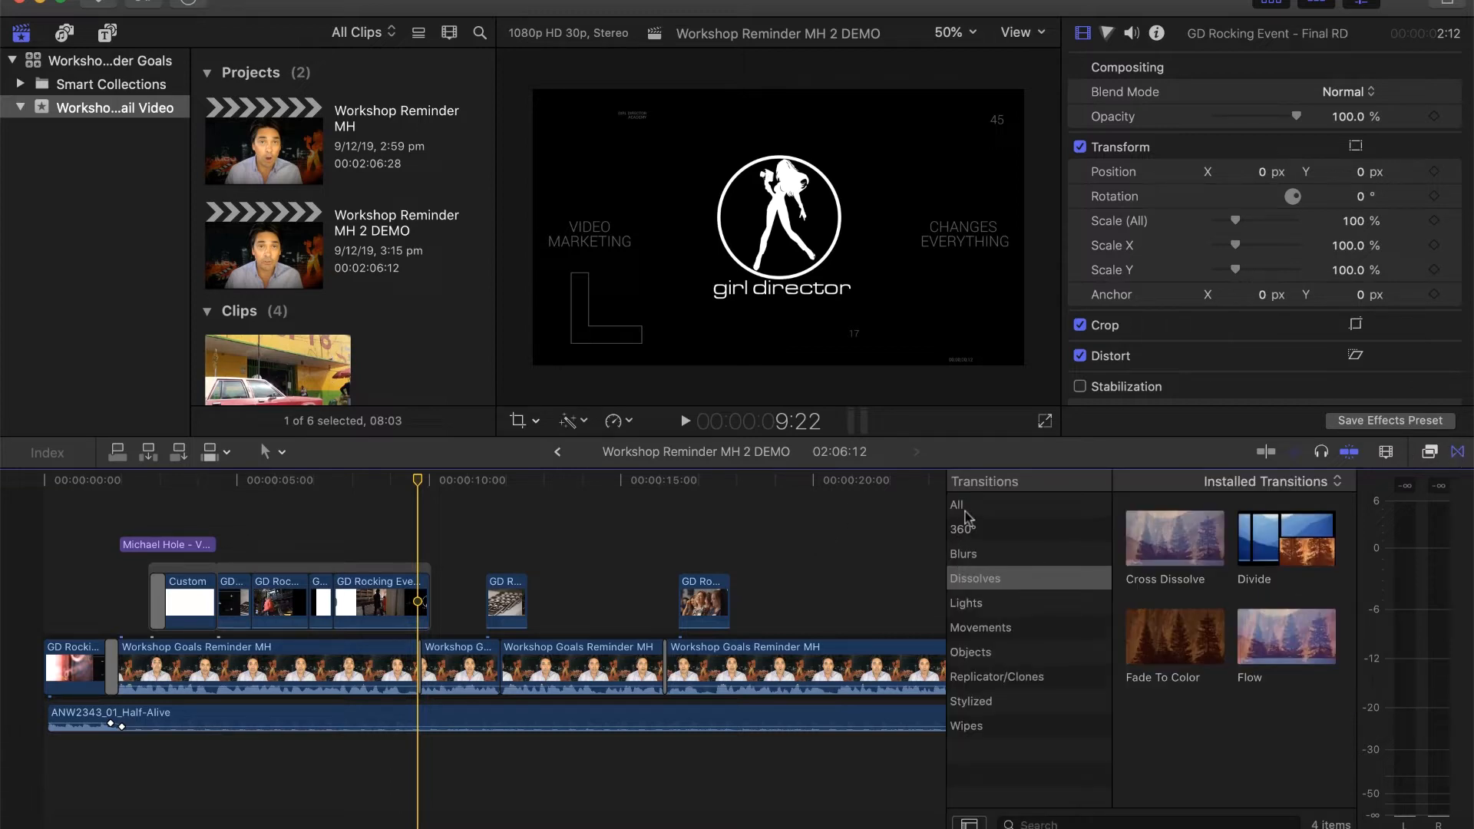
{"action": "left_click", "coordinate": [1181, 545]}
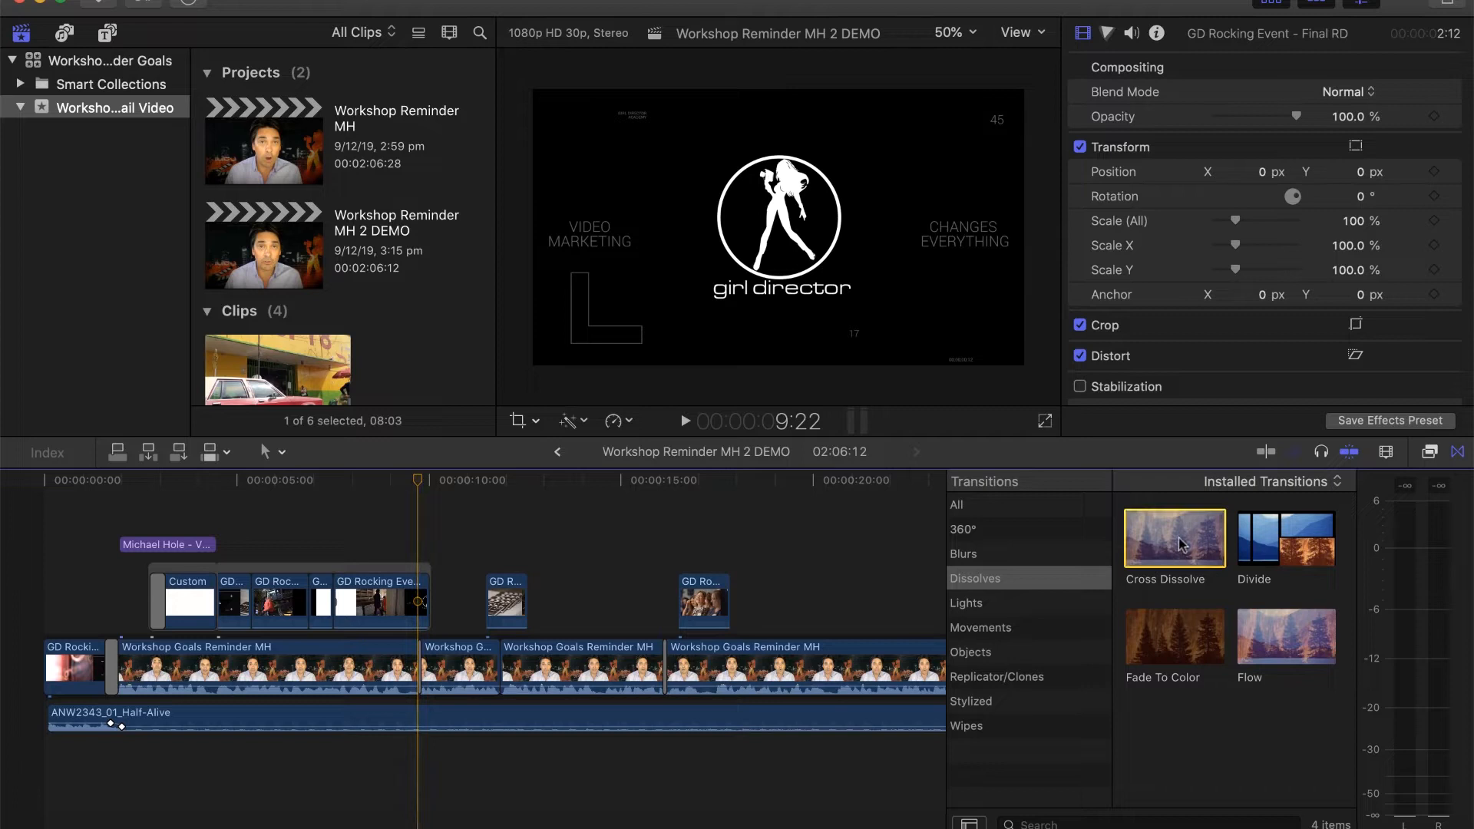
Step: Split the long Workshop Goals Reminder MH clip at 20:21
{"action": "scroll", "coordinate": [836, 604], "scroll_direction": "right", "scroll_amount": 7}
{"action": "scroll", "coordinate": [837, 604], "scroll_direction": "left", "scroll_amount": 2}
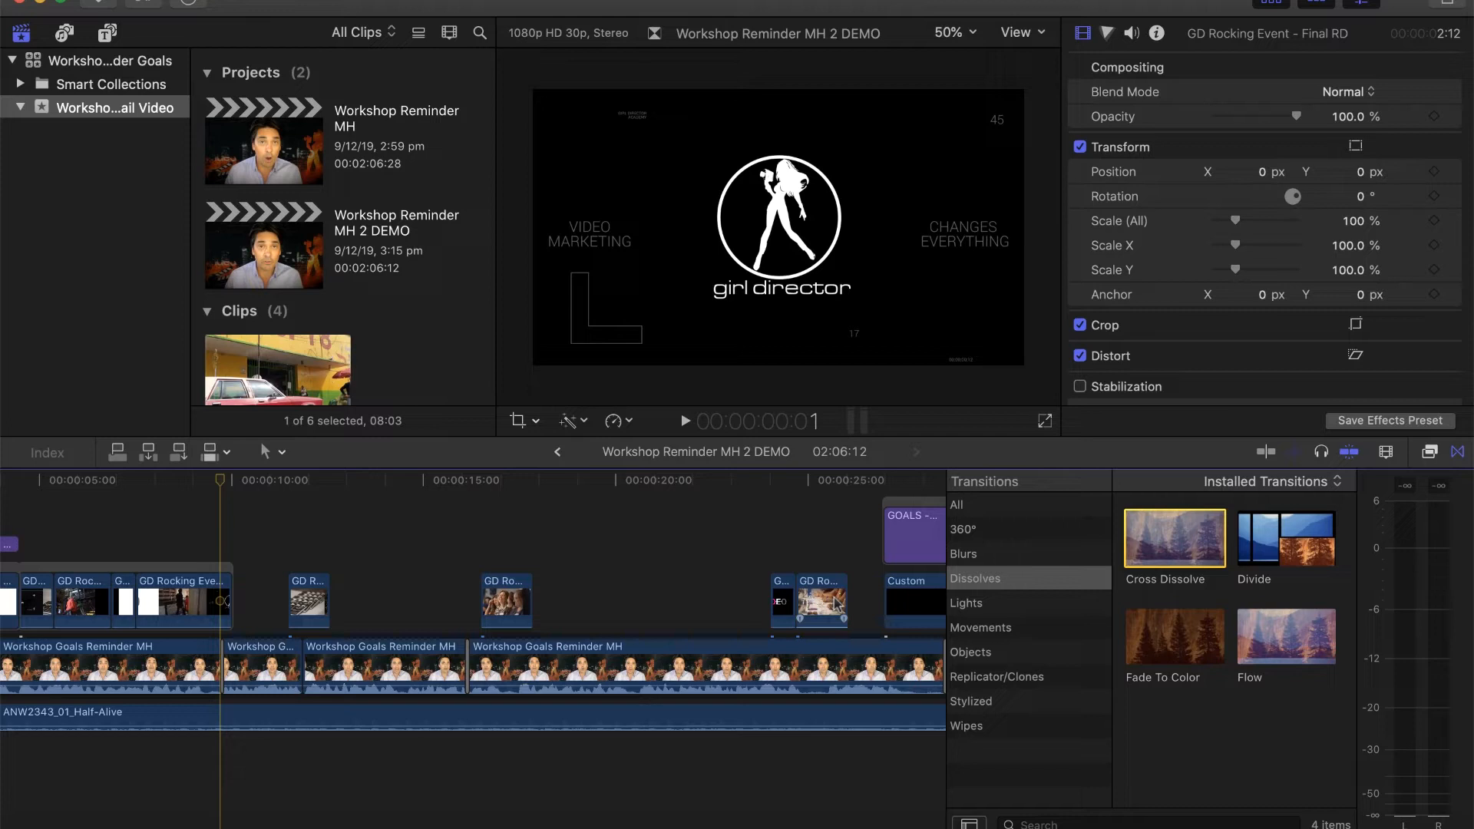
{"action": "left_click", "coordinate": [642, 489]}
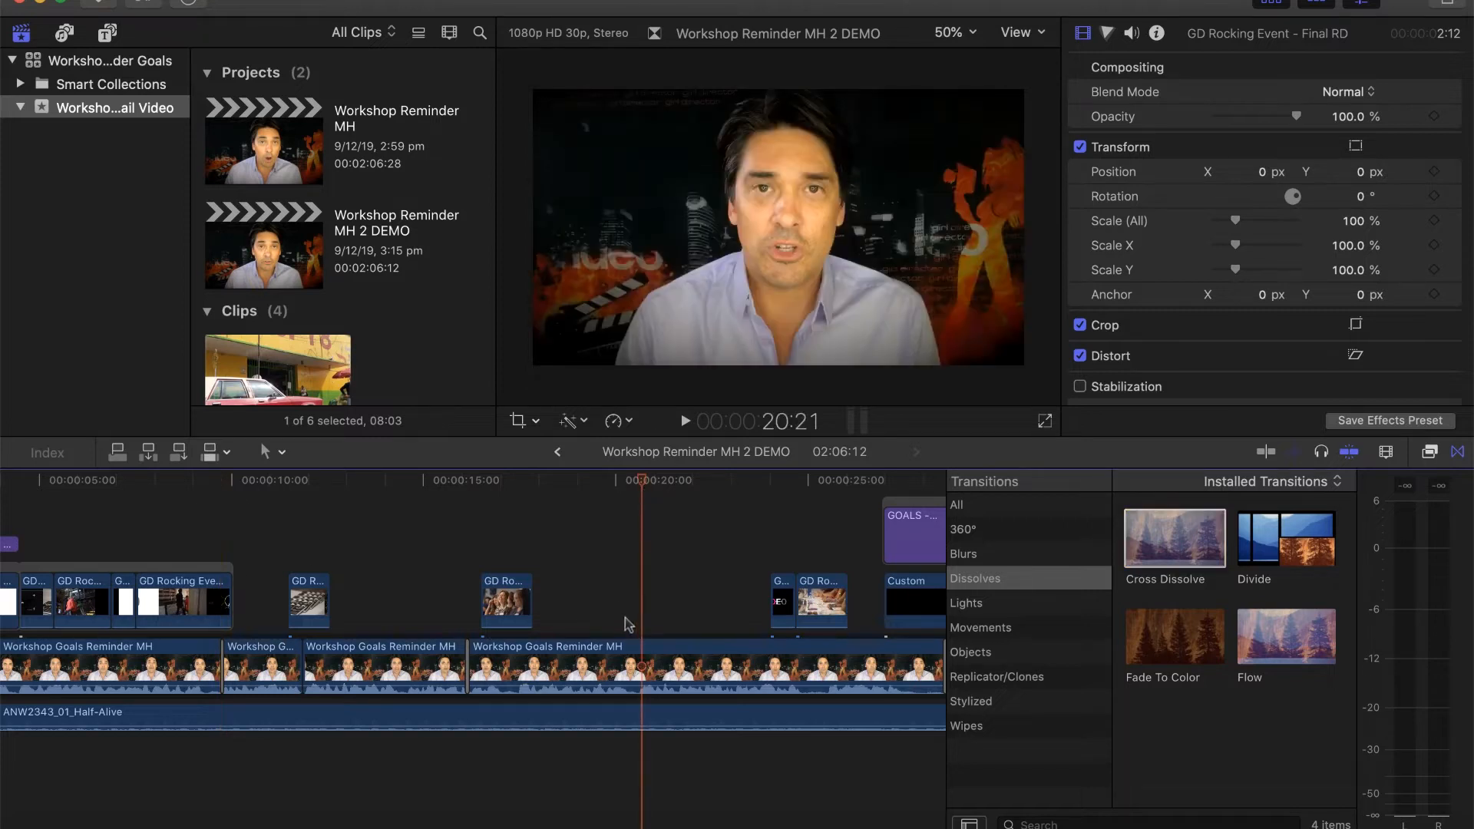
{"action": "left_click", "coordinate": [642, 647]}
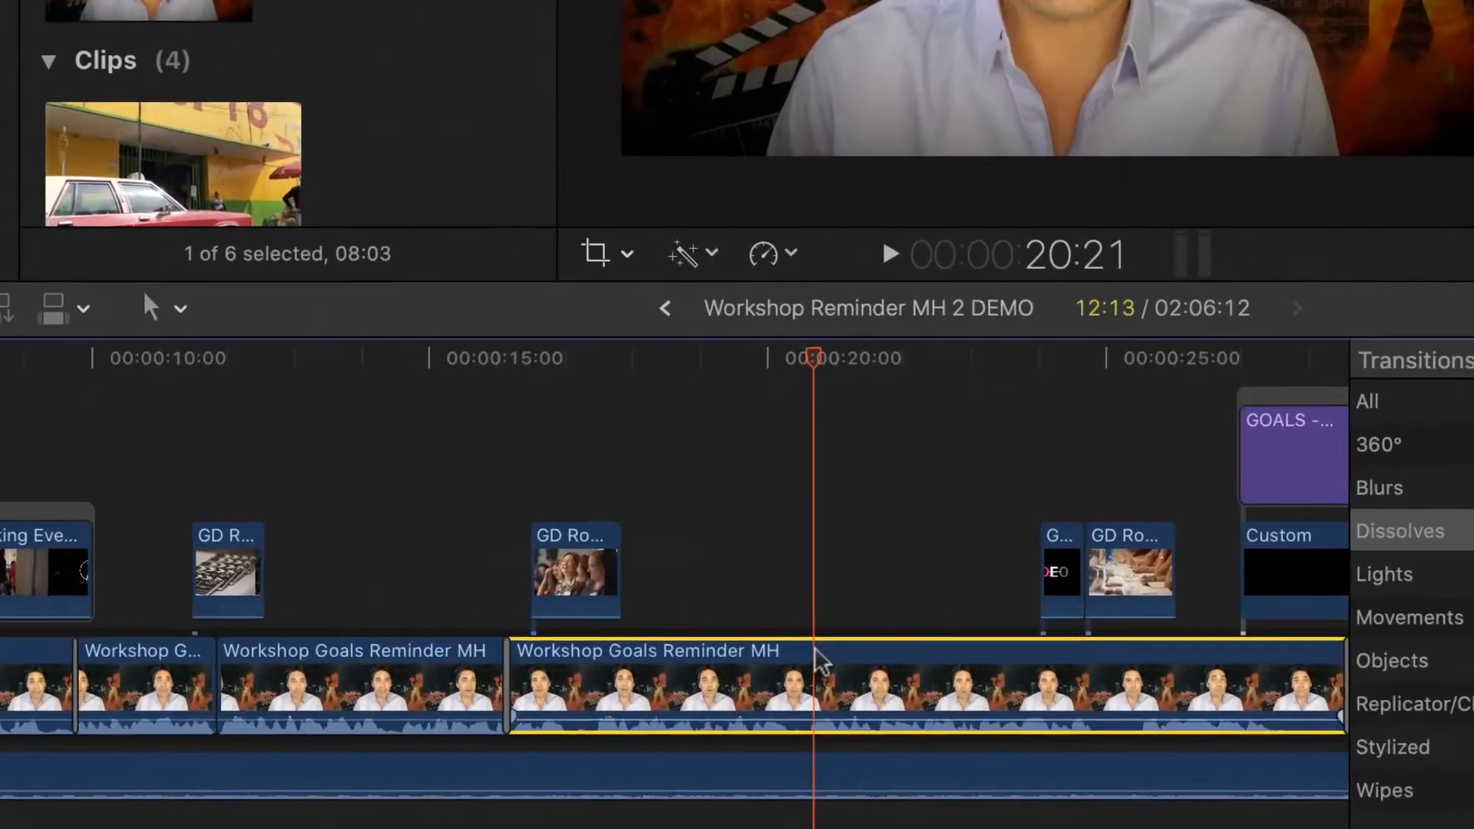
{"action": "key", "text": "super+b"}
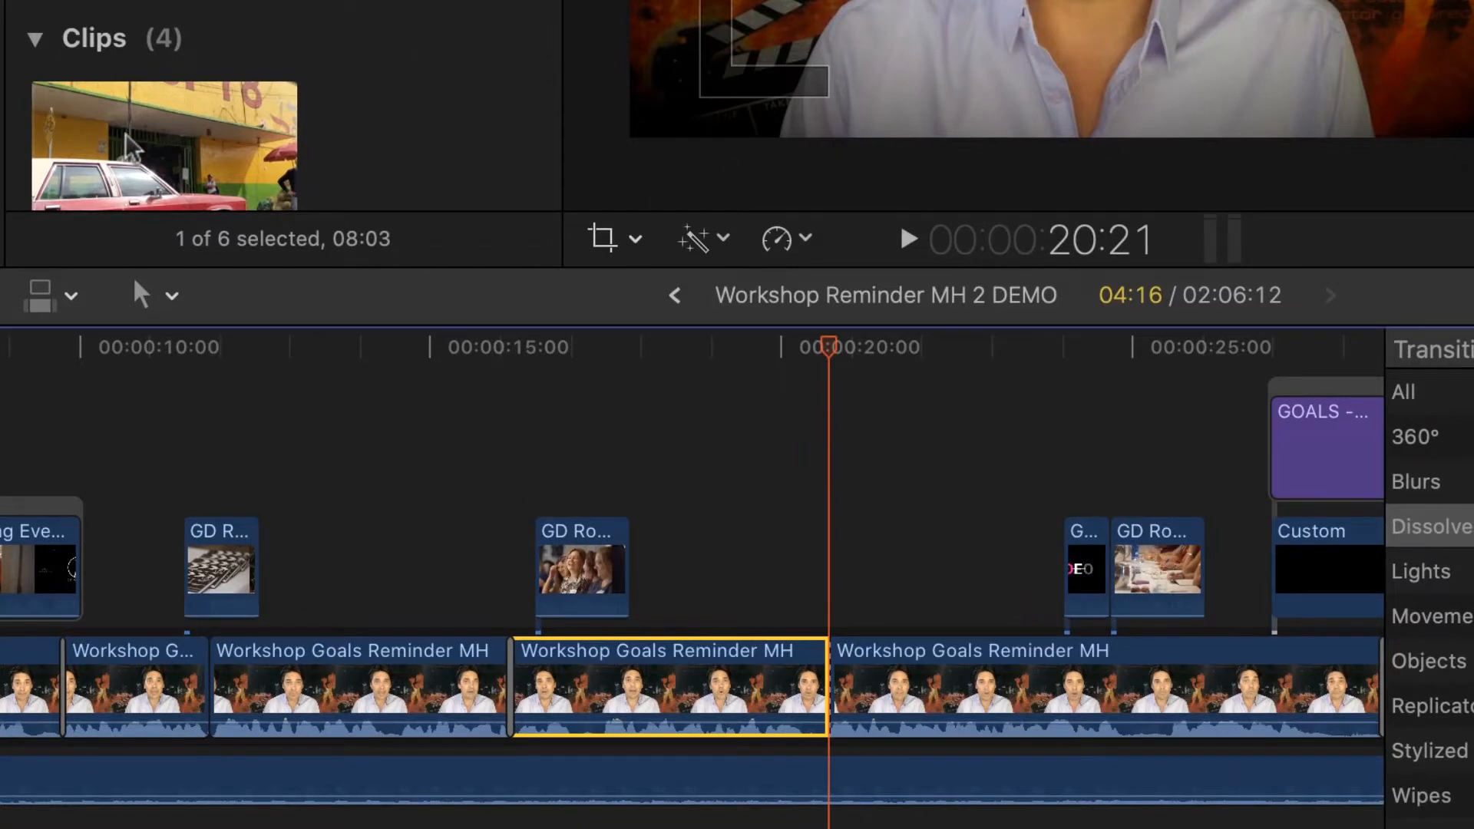
Step: Insert the street market clip IMG_4487 into the main storyline at the new cut and play it back
{"action": "left_click", "coordinate": [128, 138]}
{"action": "left_click_drag", "start_coordinate": [128, 138], "coordinate": [839, 717]}
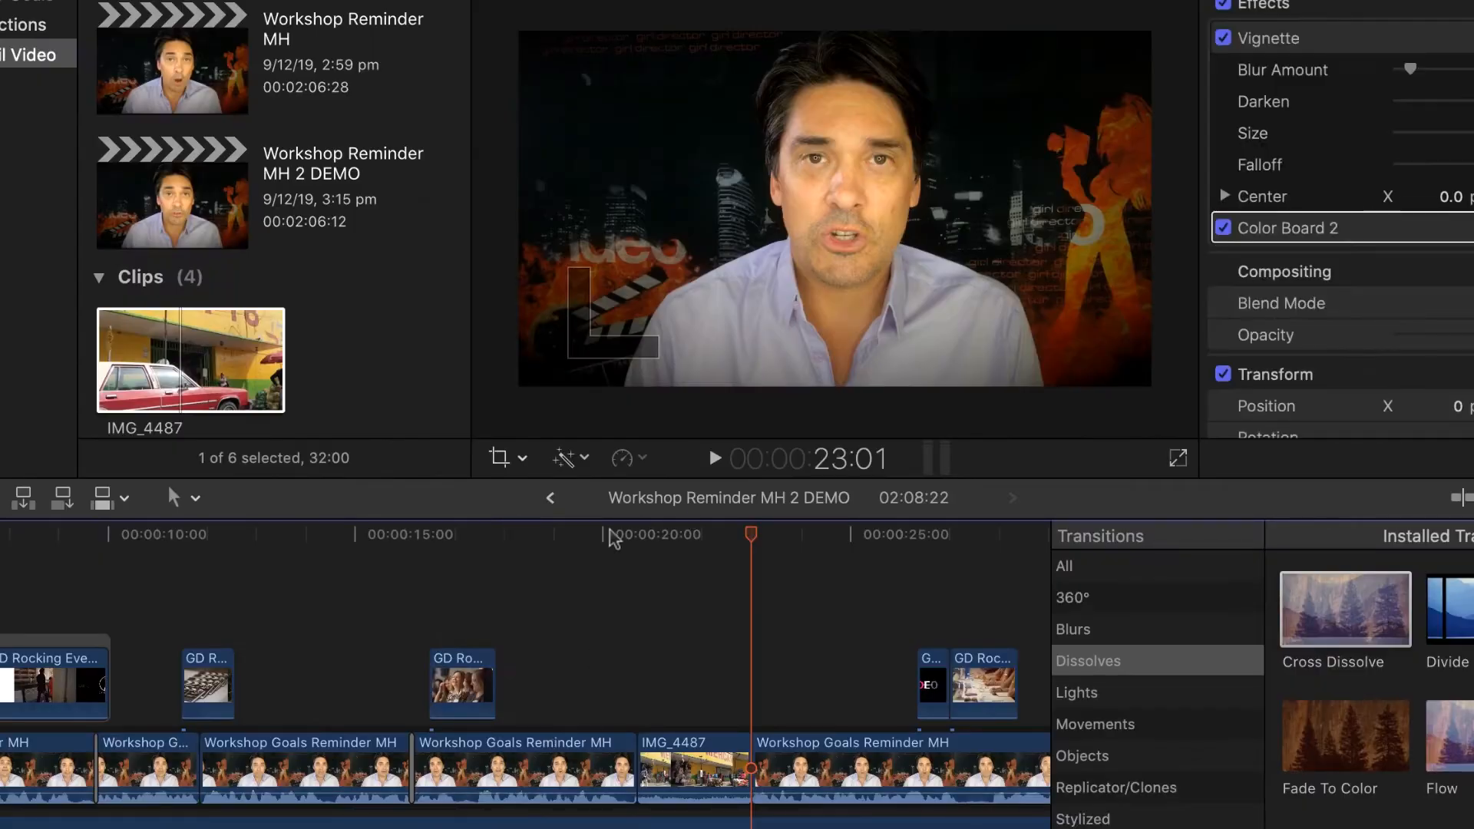
{"action": "left_click", "coordinate": [604, 539]}
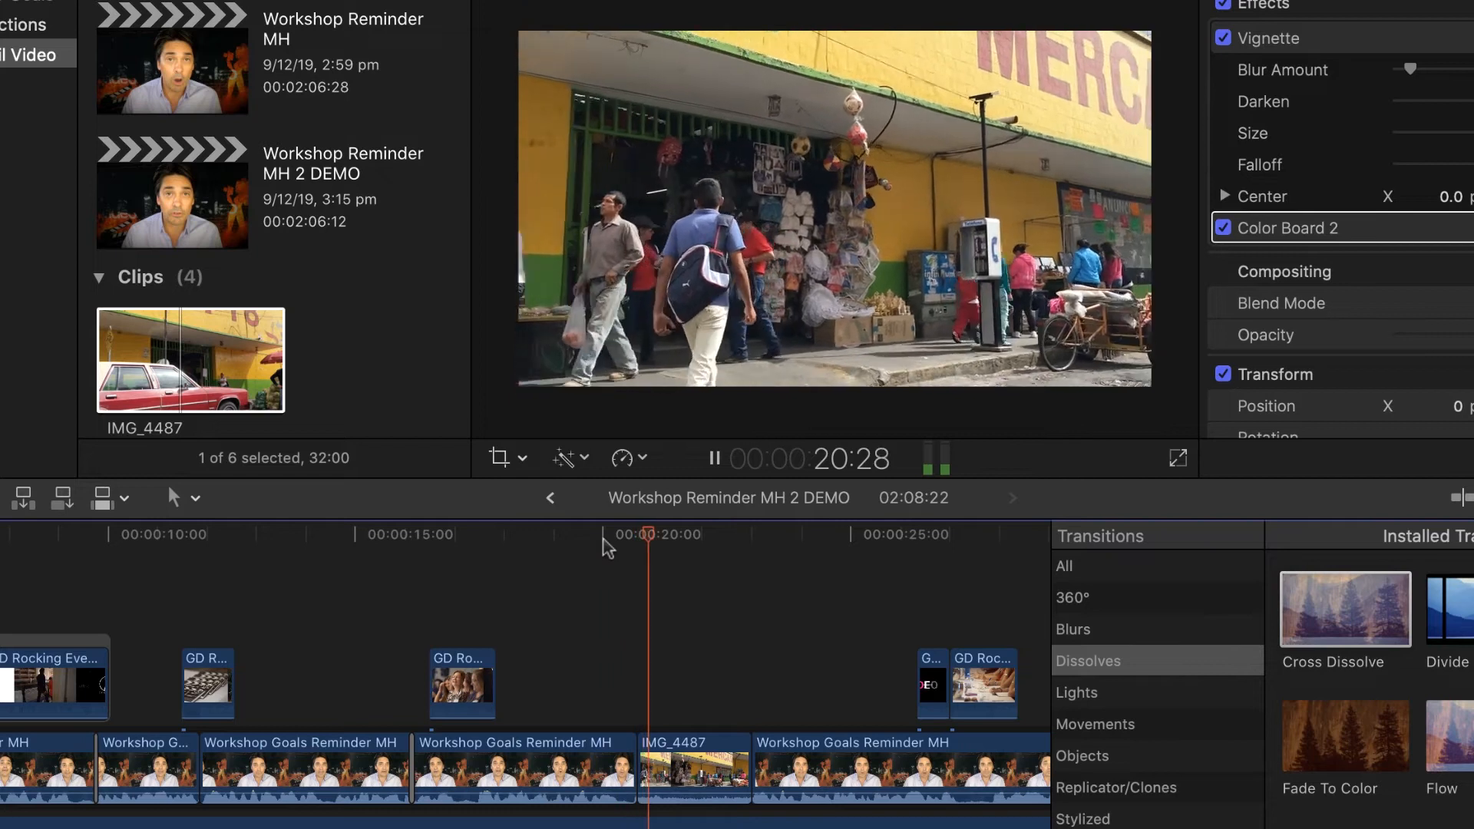
{"action": "key", "text": "space"}
Step: Add a Cross Dissolve between the Workshop Goals Reminder MH clip and the start of IMG_4487, and preview the transition
{"action": "left_click", "coordinate": [548, 537]}
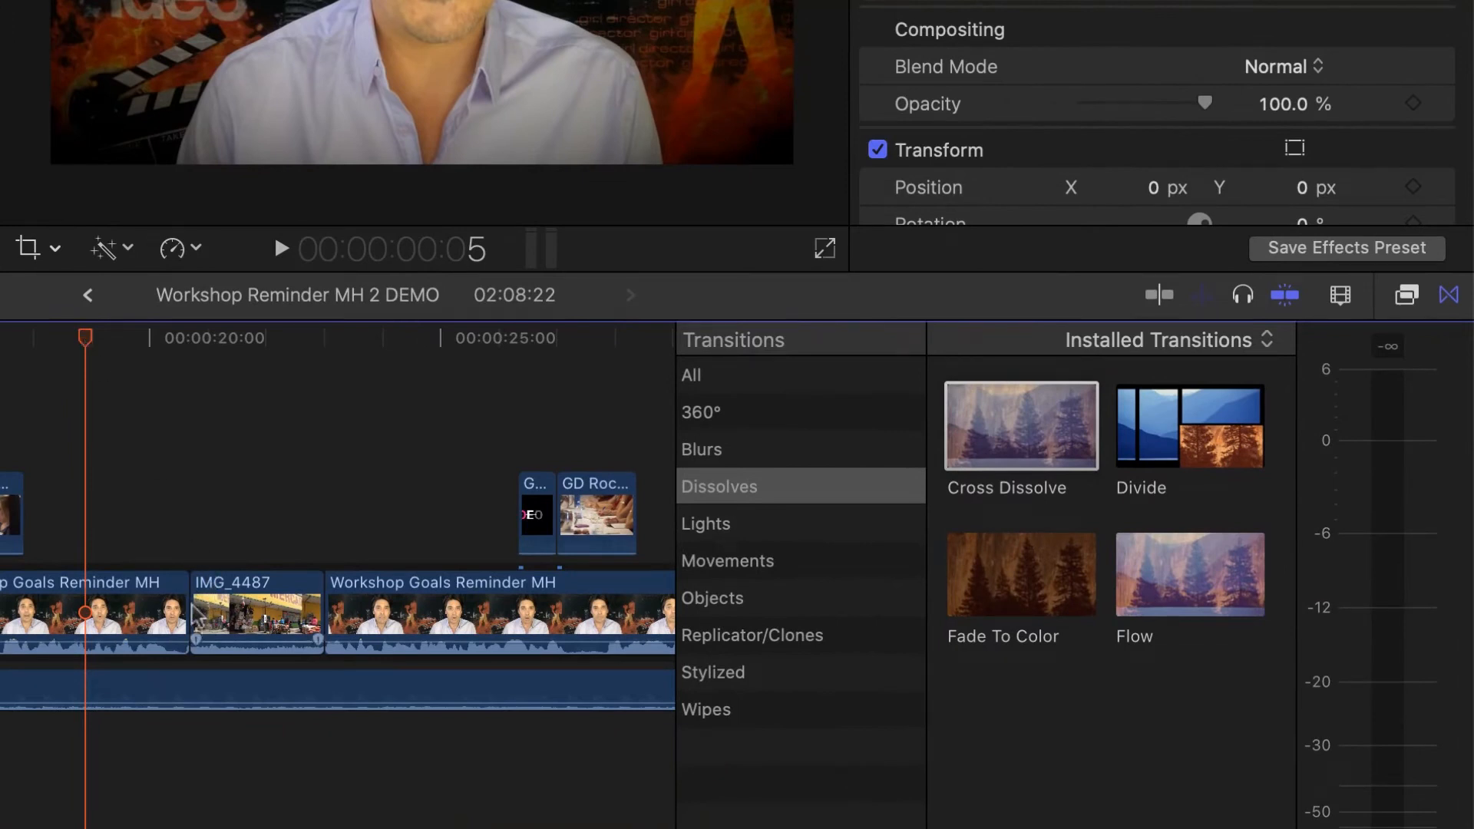
{"action": "left_click_drag", "start_coordinate": [1026, 412], "coordinate": [204, 578]}
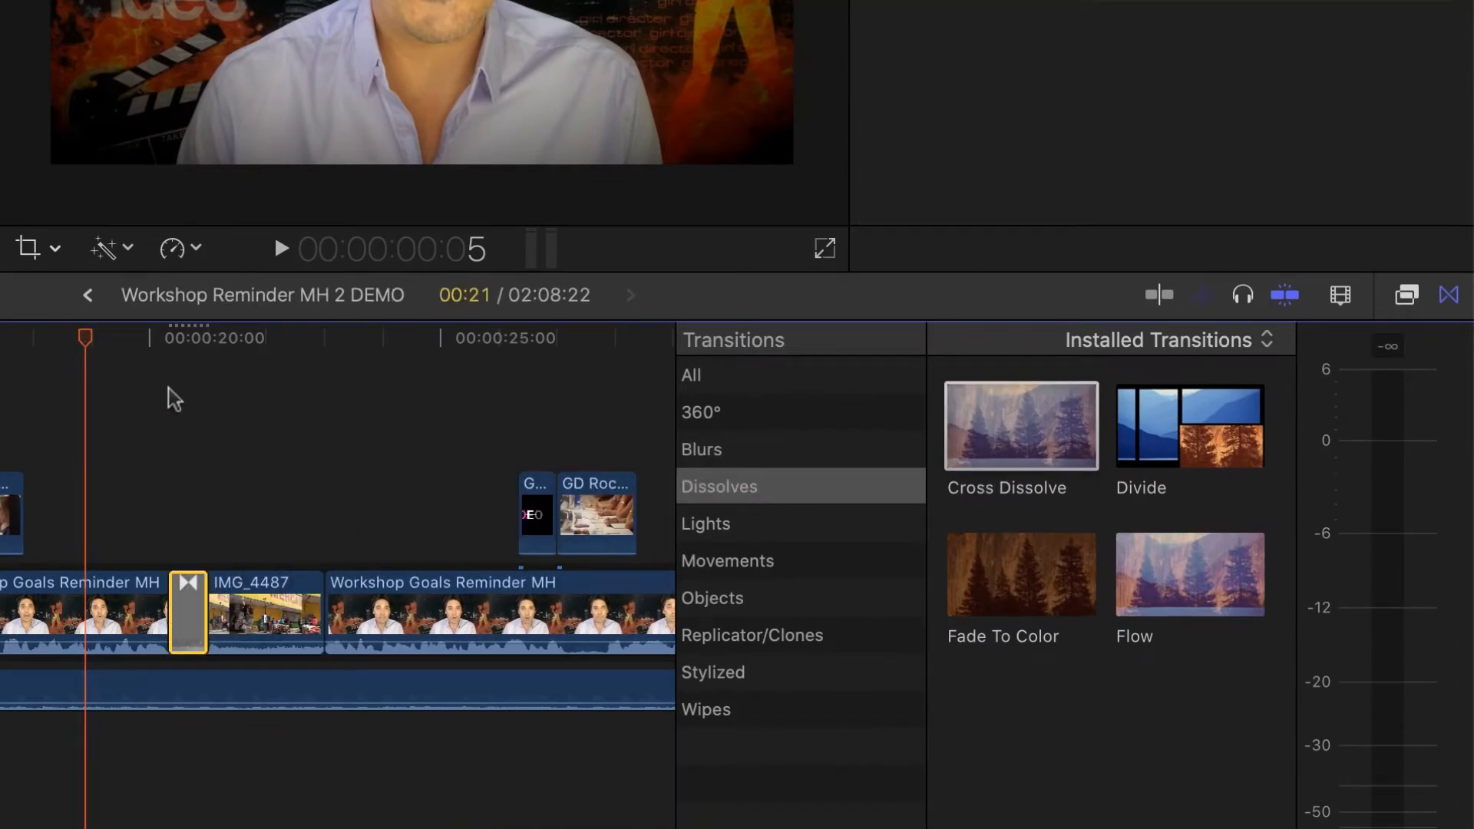
{"action": "left_click", "coordinate": [139, 338]}
{"action": "key", "text": "super+equal"}
{"action": "key", "text": "super+equal"}
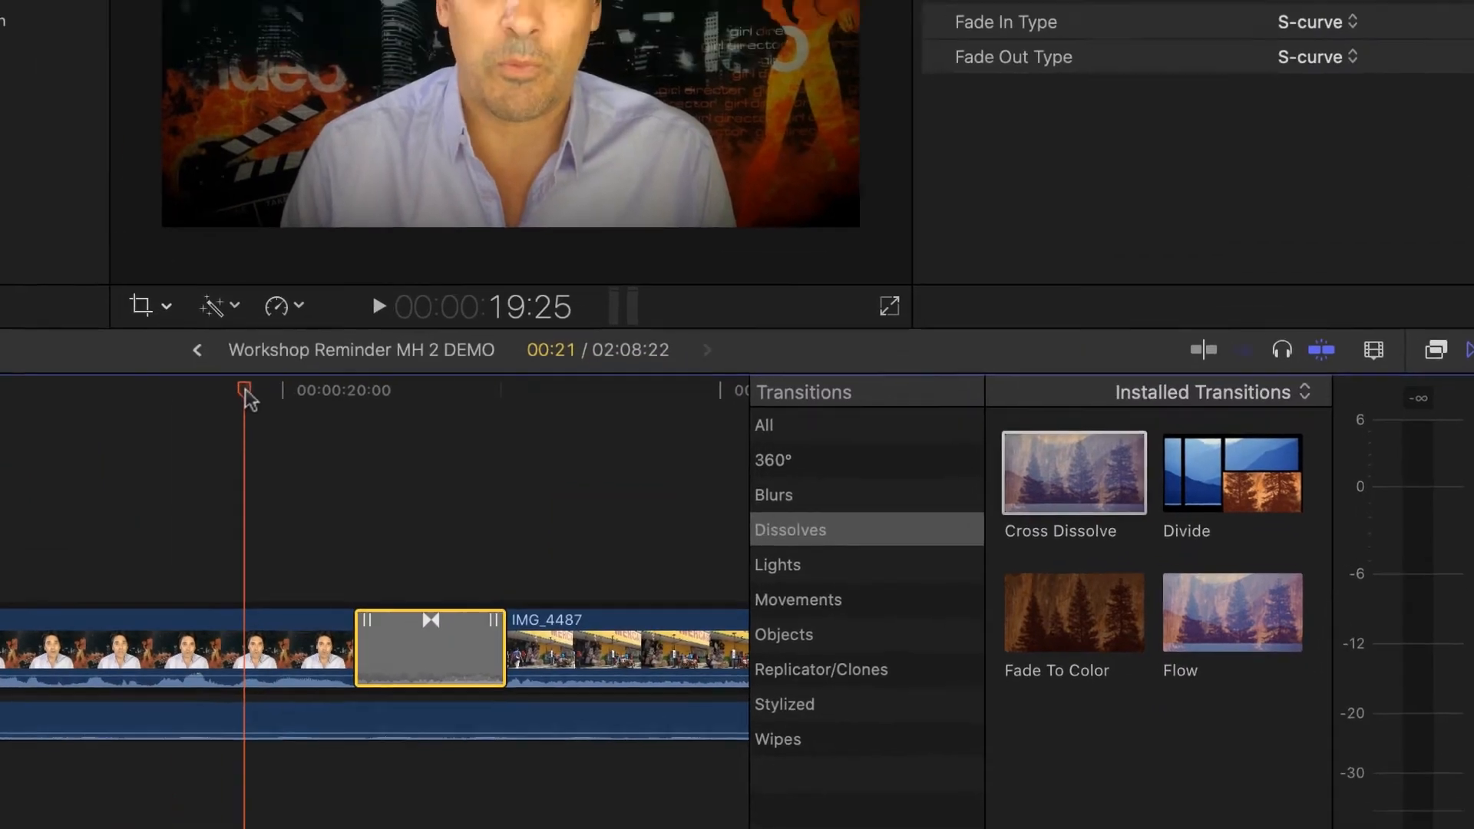
{"action": "key", "text": "space"}
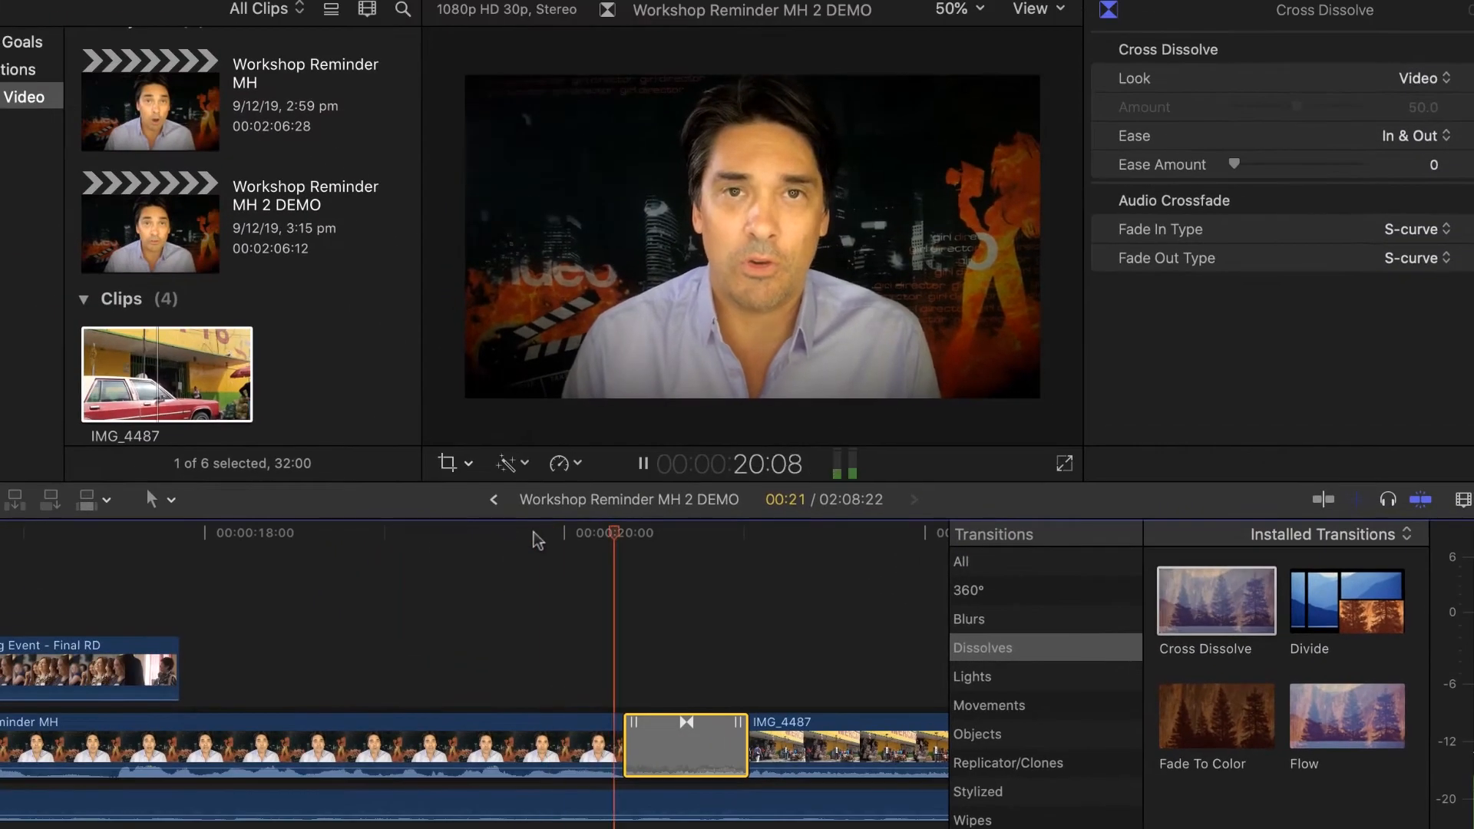
{"action": "key", "text": "space"}
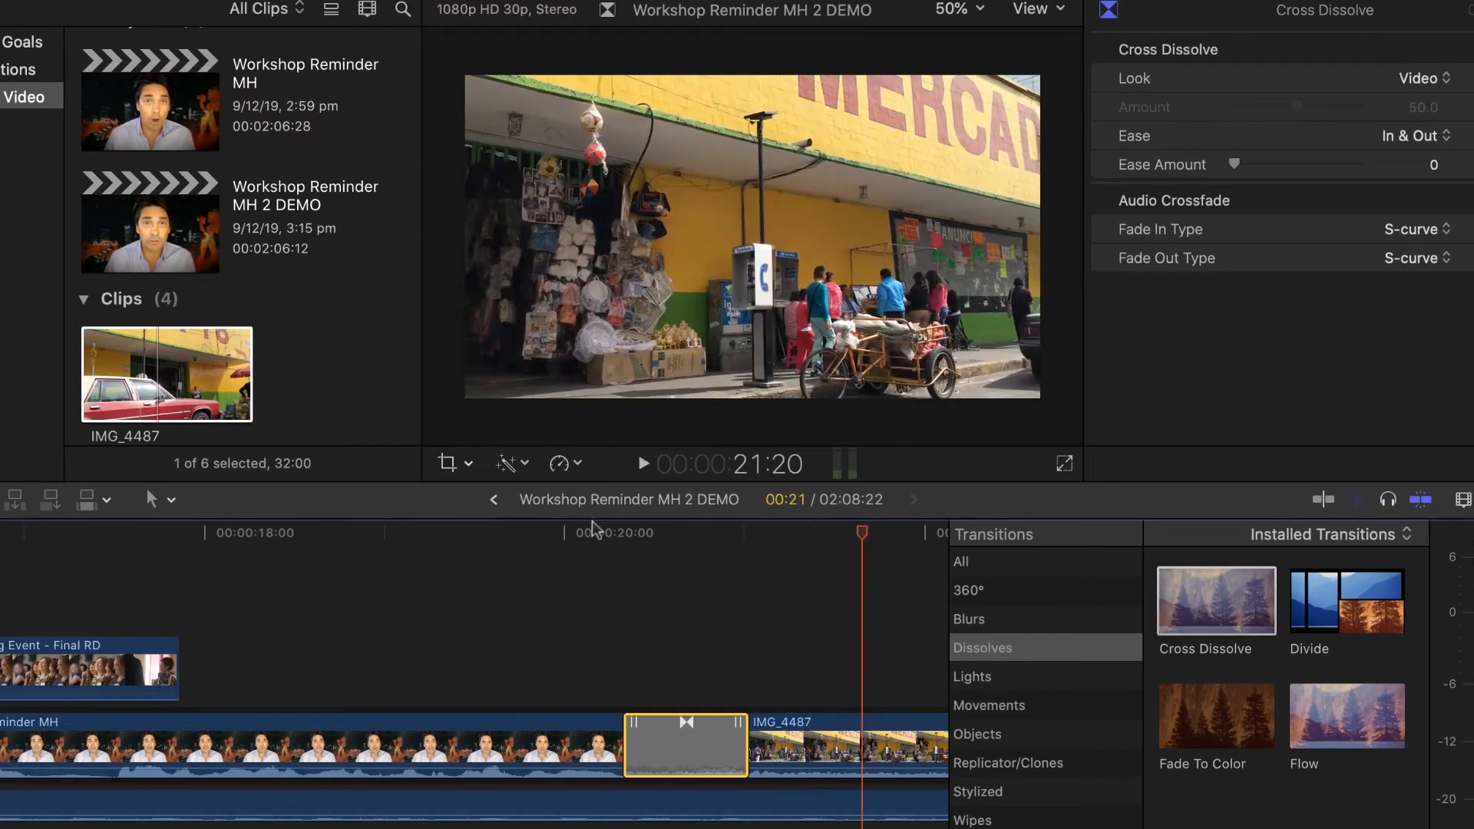
{"action": "left_click", "coordinate": [514, 533]}
{"action": "key", "text": "space"}
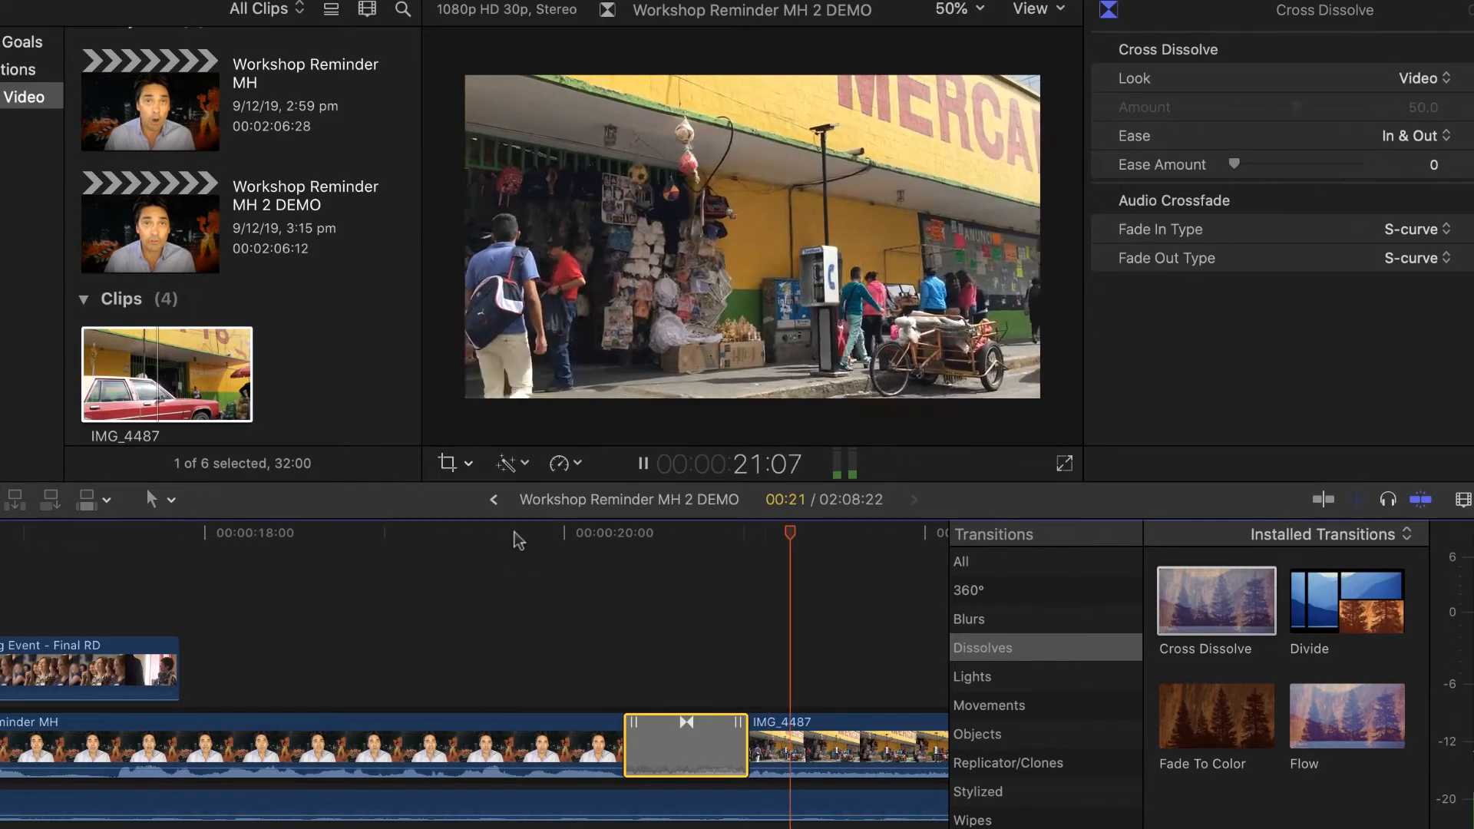
{"action": "key", "text": "space"}
Step: Lengthen the Cross Dissolve before IMG_4487 to about two seconds and play it back
{"action": "left_click_drag", "start_coordinate": [742, 741], "coordinate": [859, 740]}
{"action": "left_click", "coordinate": [463, 545]}
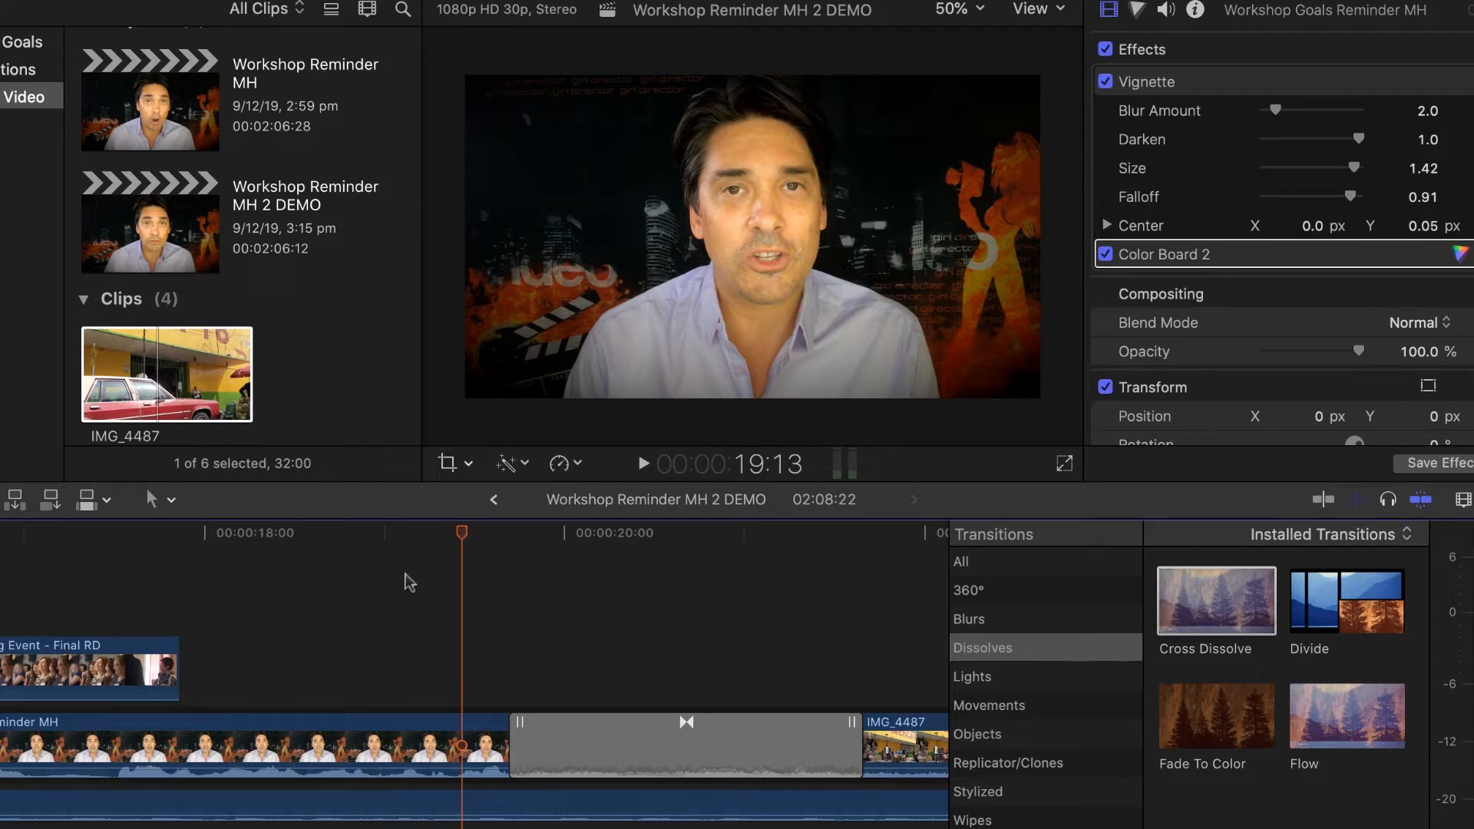
{"action": "key", "text": "space"}
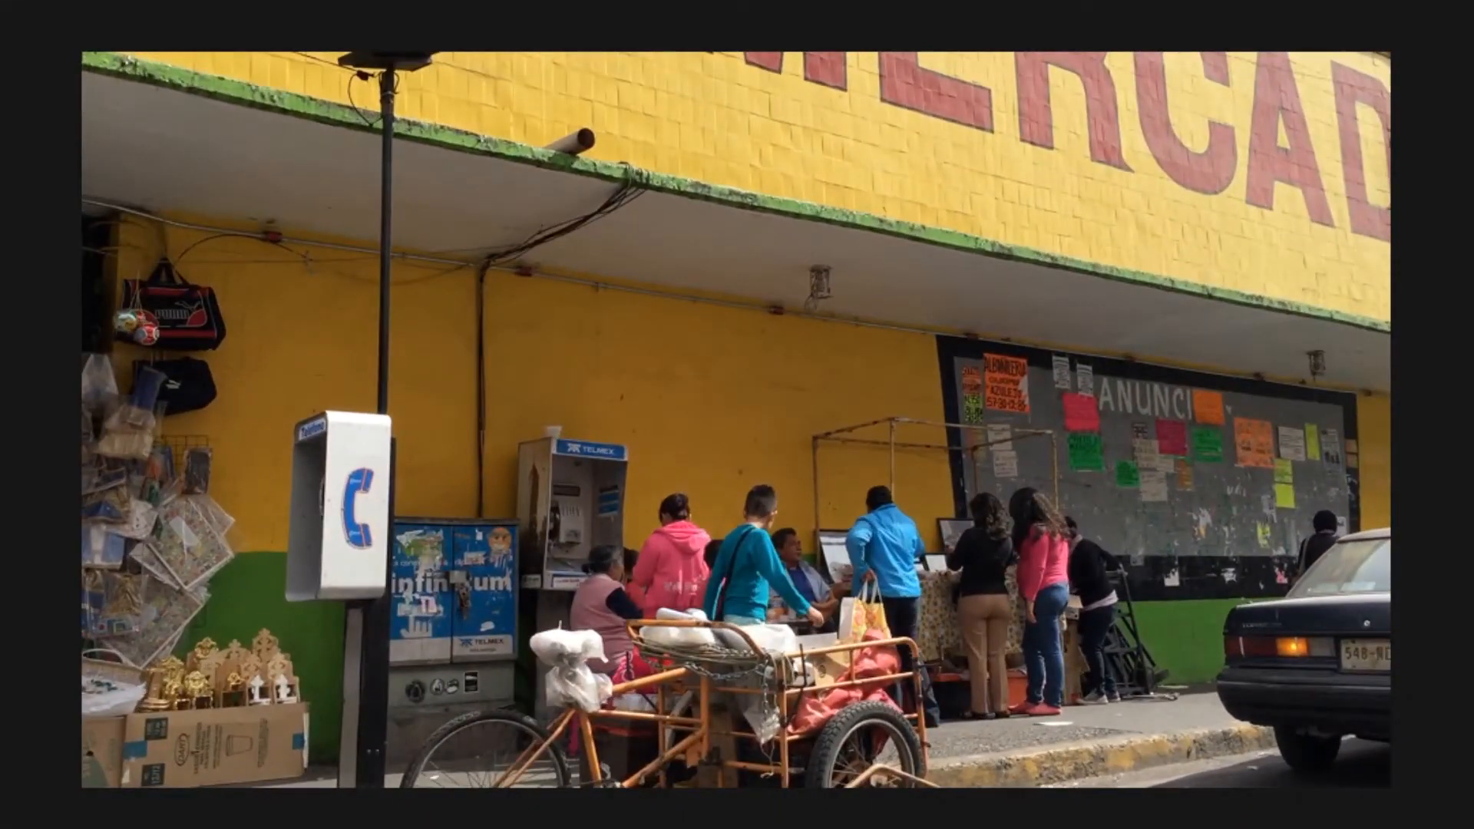
{"action": "key", "text": "space"}
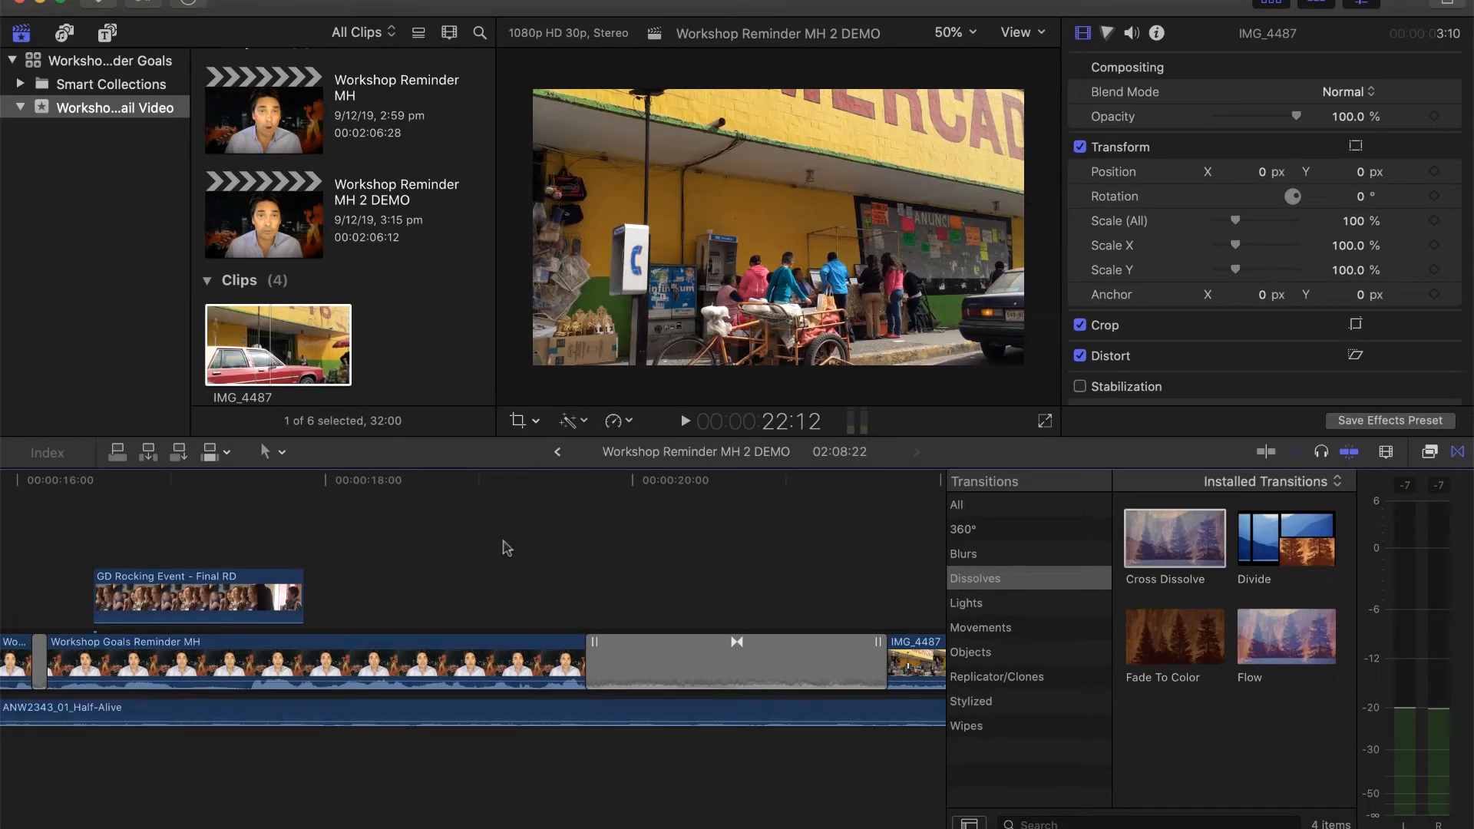
{"action": "scroll", "coordinate": [668, 666], "scroll_direction": "right", "scroll_amount": 5}
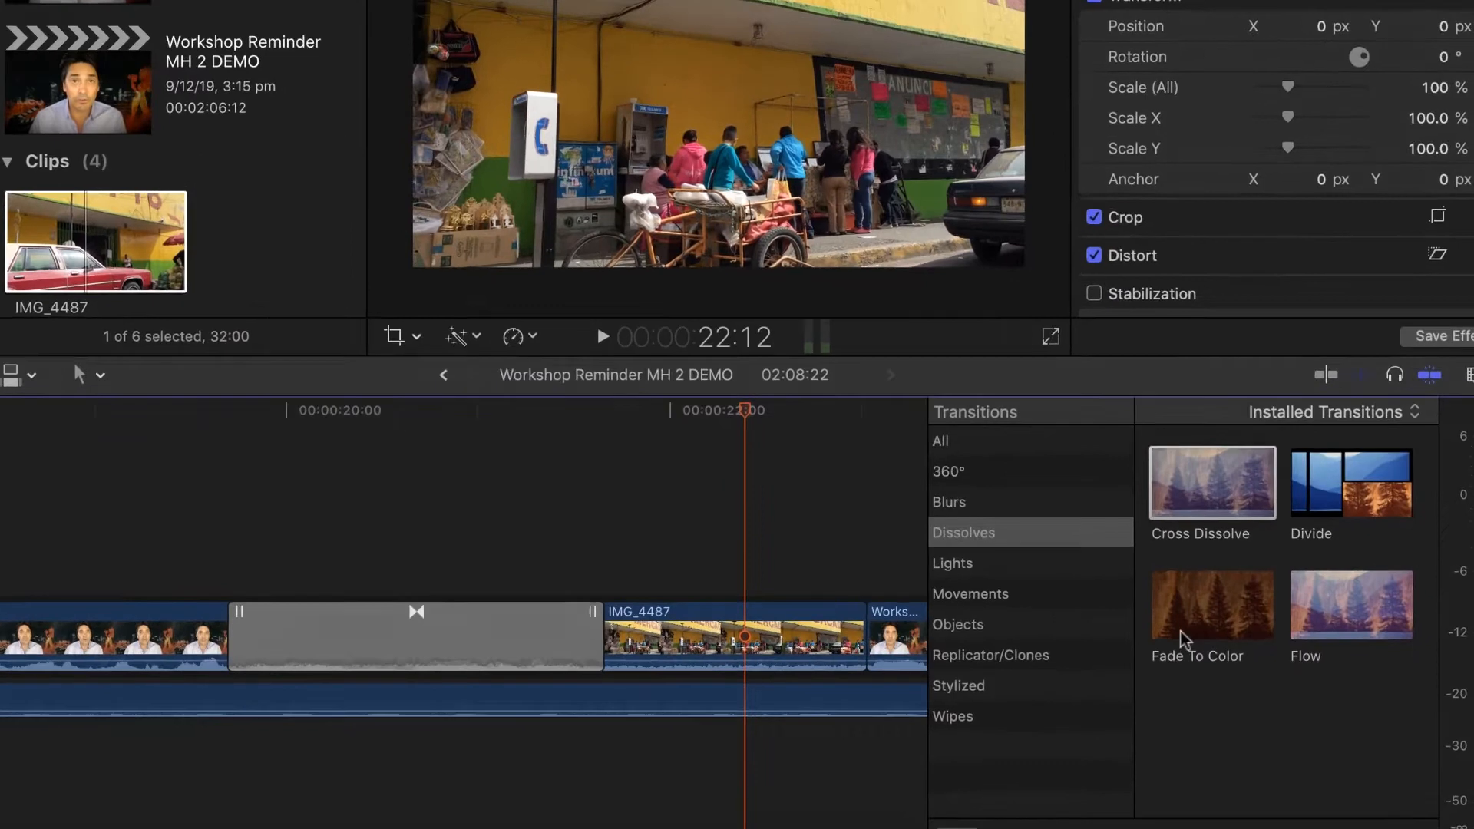
Step: Replace the Cross Dissolve before IMG_4487 with a Fade To Color transition and play it back from just before the transition
{"action": "left_click", "coordinate": [1170, 656]}
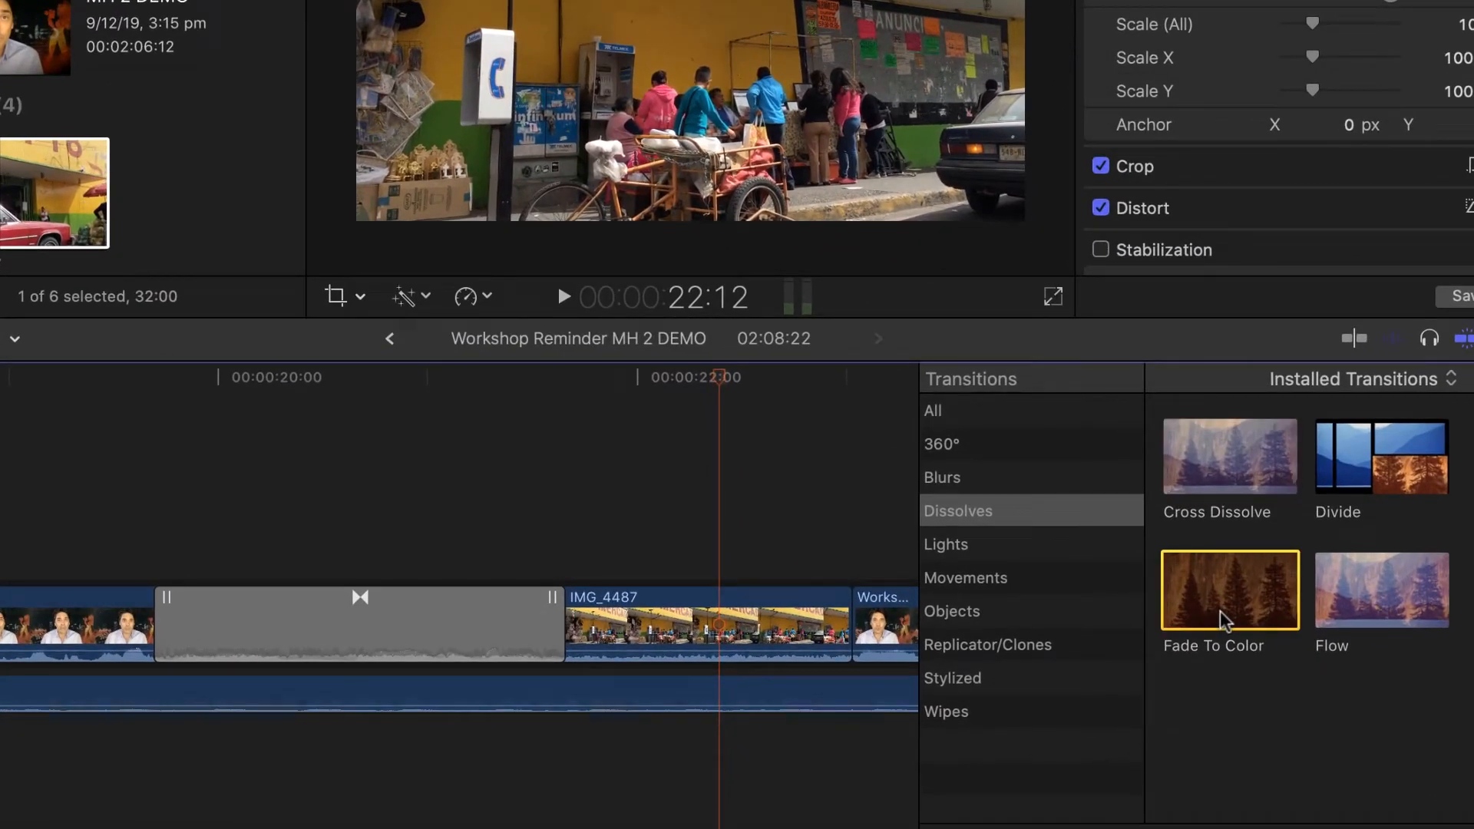
{"action": "left_click_drag", "start_coordinate": [1225, 621], "coordinate": [334, 626]}
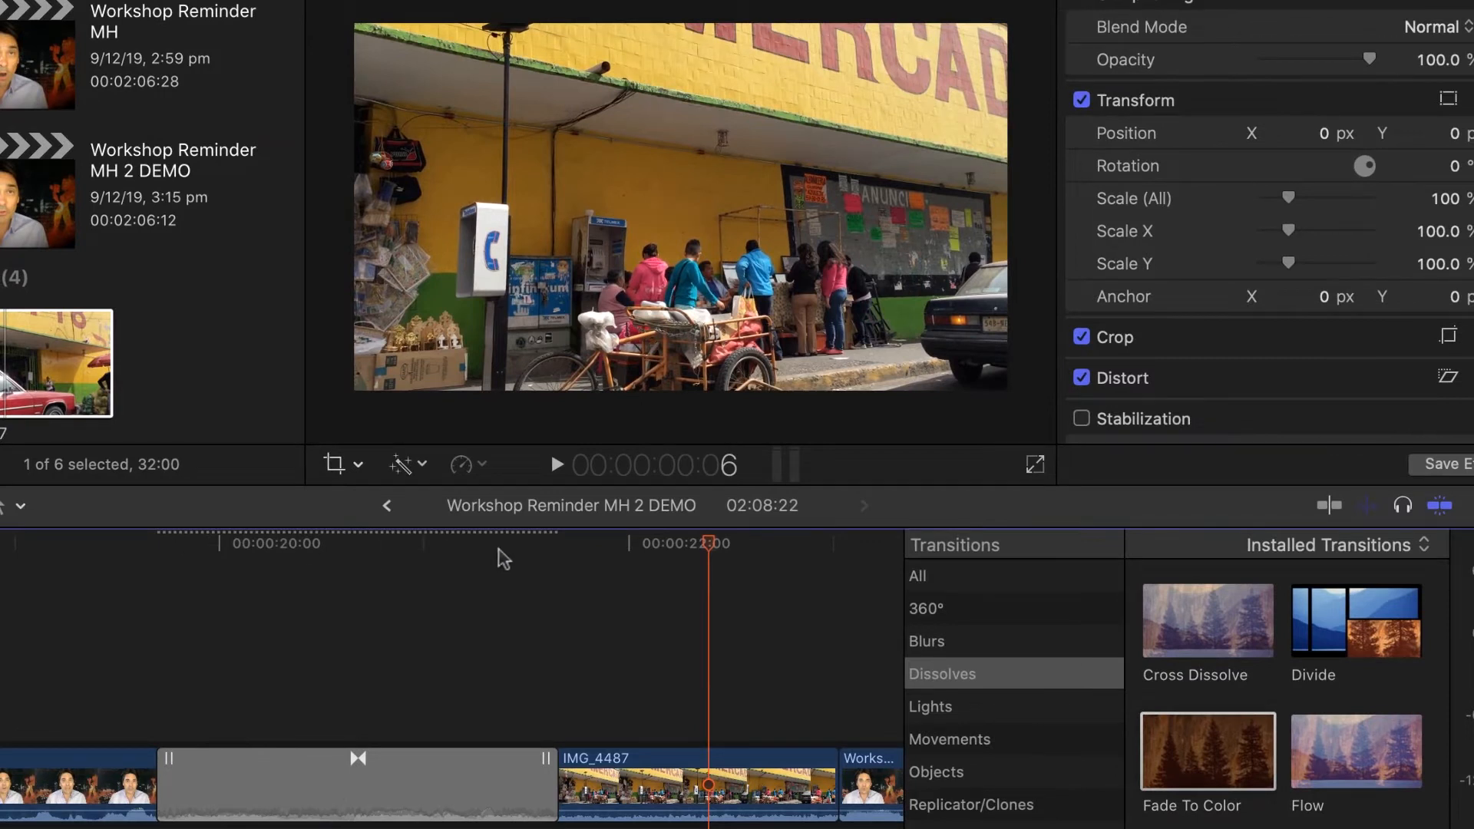
{"action": "left_click", "coordinate": [113, 542]}
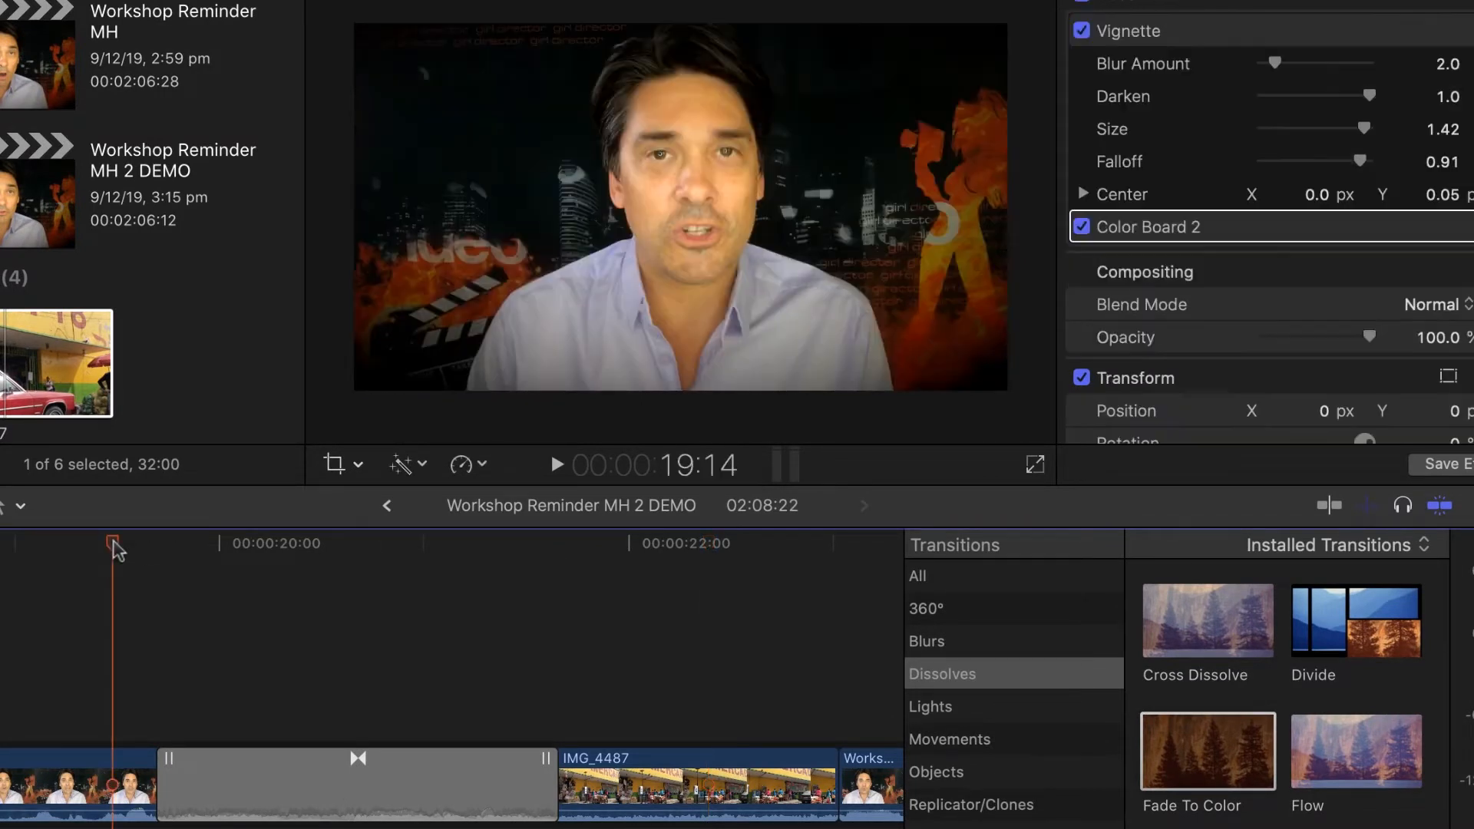
{"action": "key", "text": "space"}
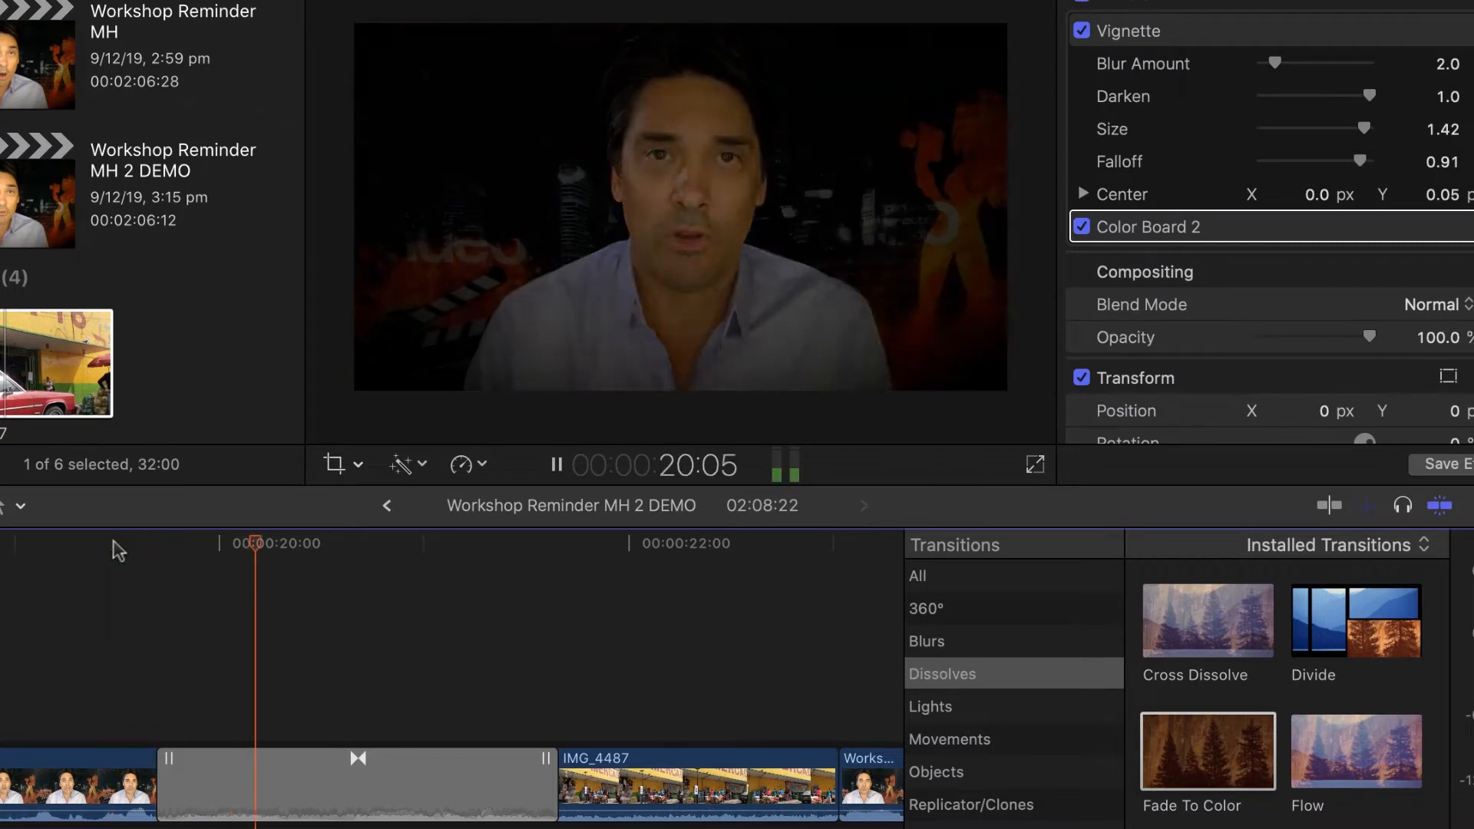
{"action": "key", "text": "space"}
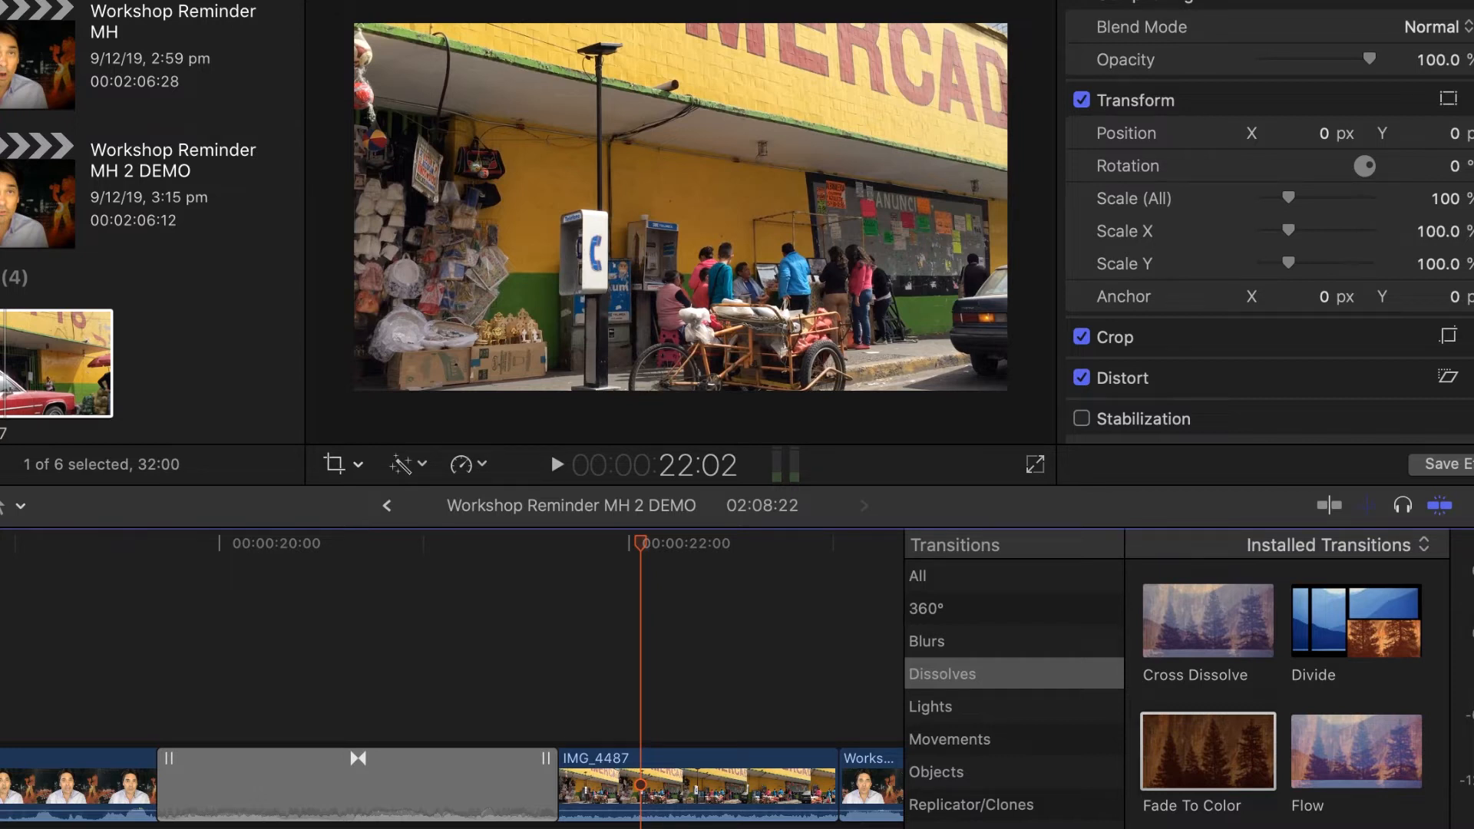
Step: Play back and skim the GD Rocking Event cutaways near the project's start, and look over the clapperboard cutaway around 12 seconds
{"action": "scroll", "coordinate": [77, 564], "scroll_direction": "left", "scroll_amount": 5}
{"action": "scroll", "coordinate": [453, 675], "scroll_direction": "left", "scroll_amount": 10}
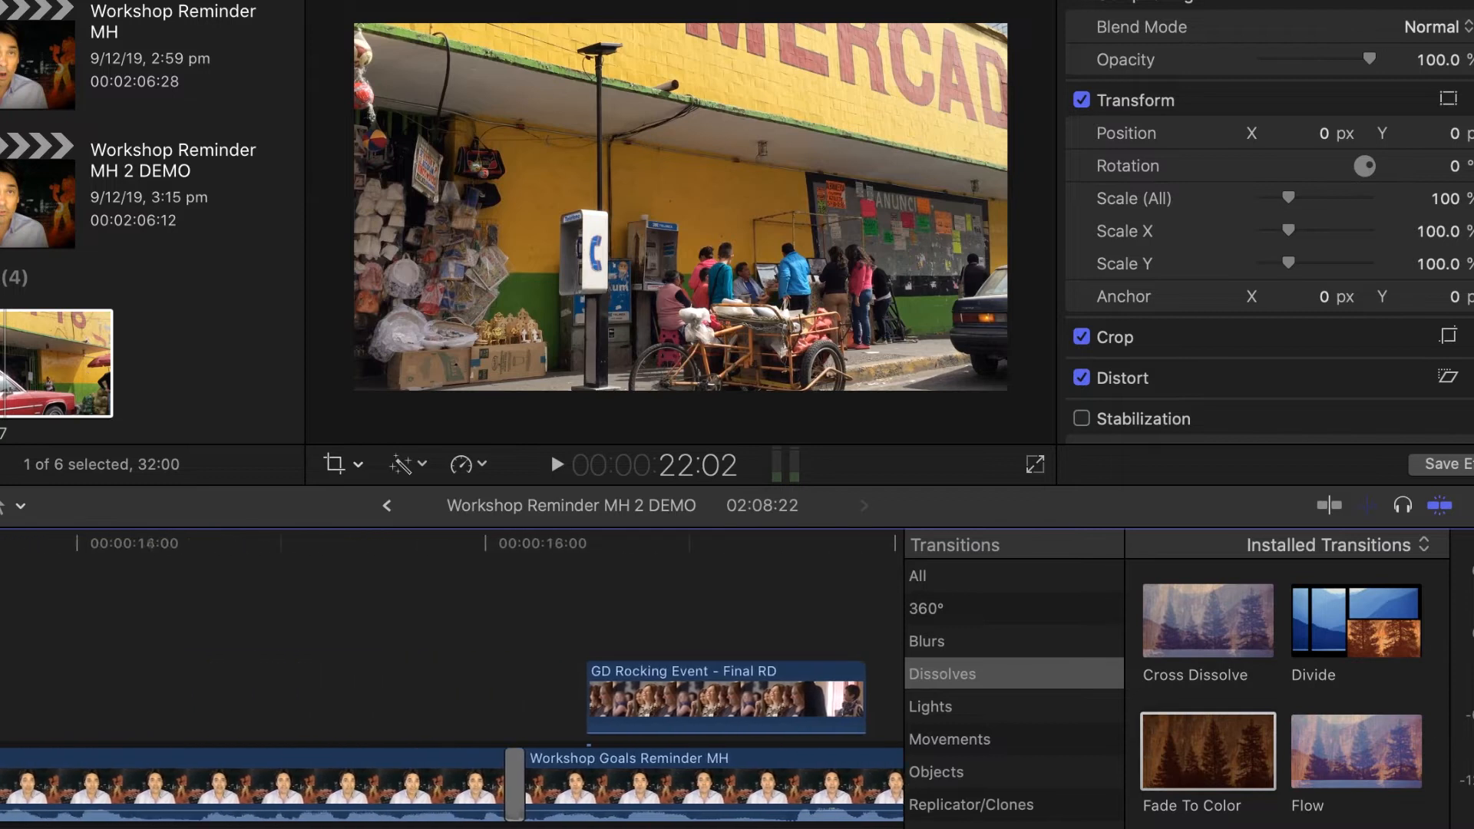
{"action": "scroll", "coordinate": [17, 620], "scroll_direction": "left", "scroll_amount": 18}
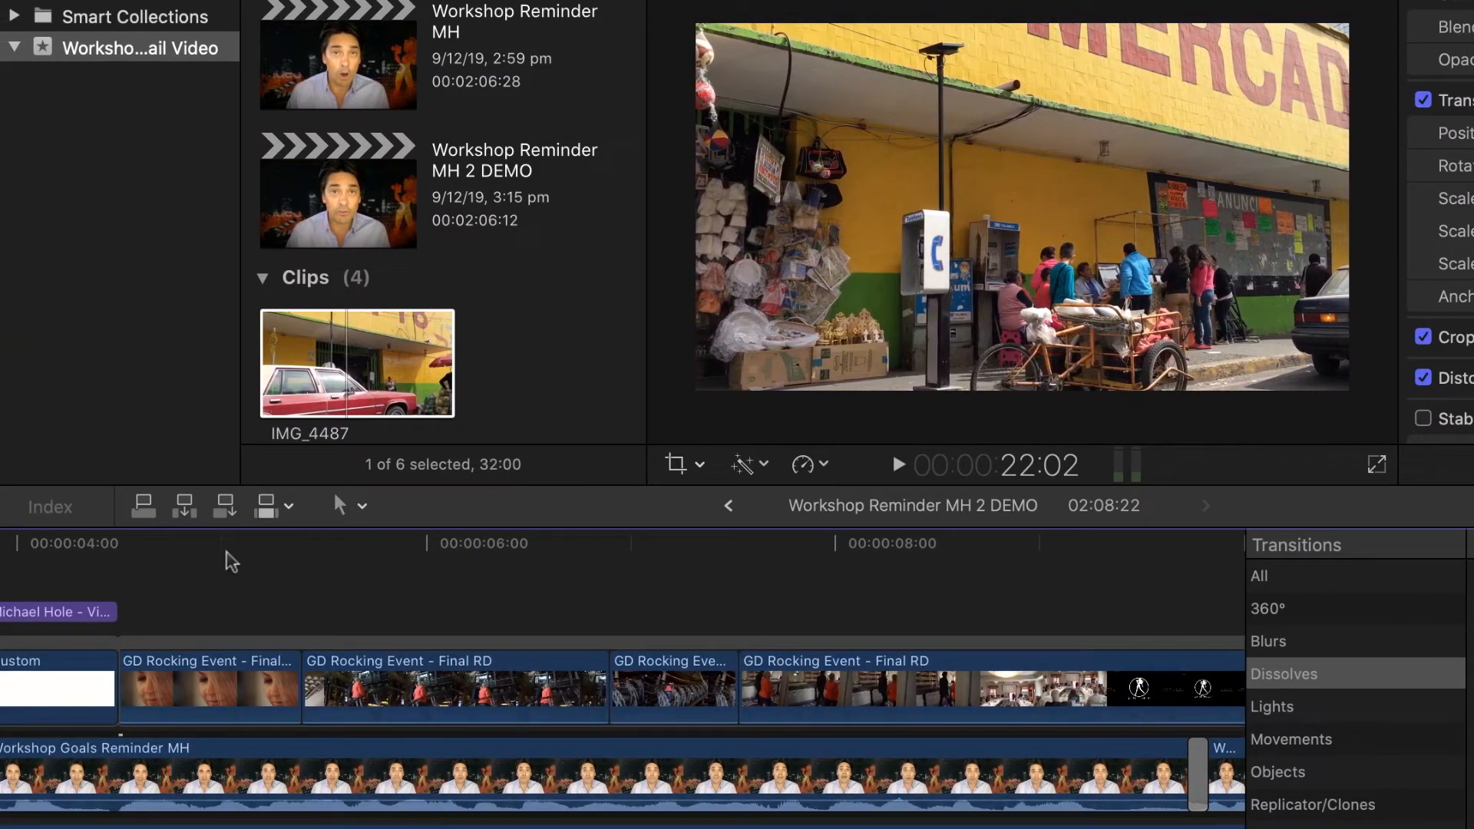
{"action": "left_click", "coordinate": [191, 550]}
{"action": "key", "text": "space"}
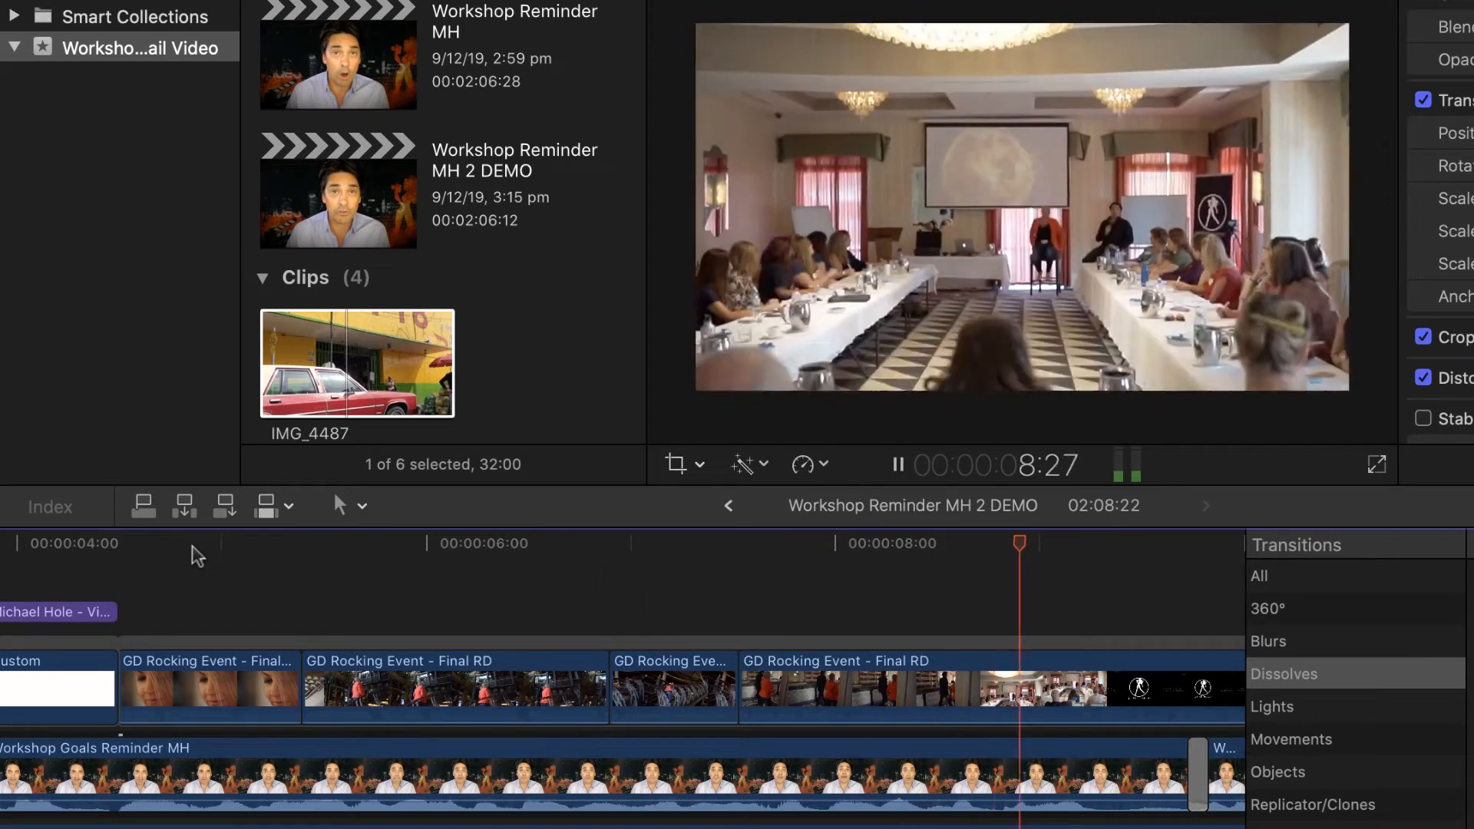
{"action": "key", "text": "space"}
{"action": "left_click", "coordinate": [251, 545]}
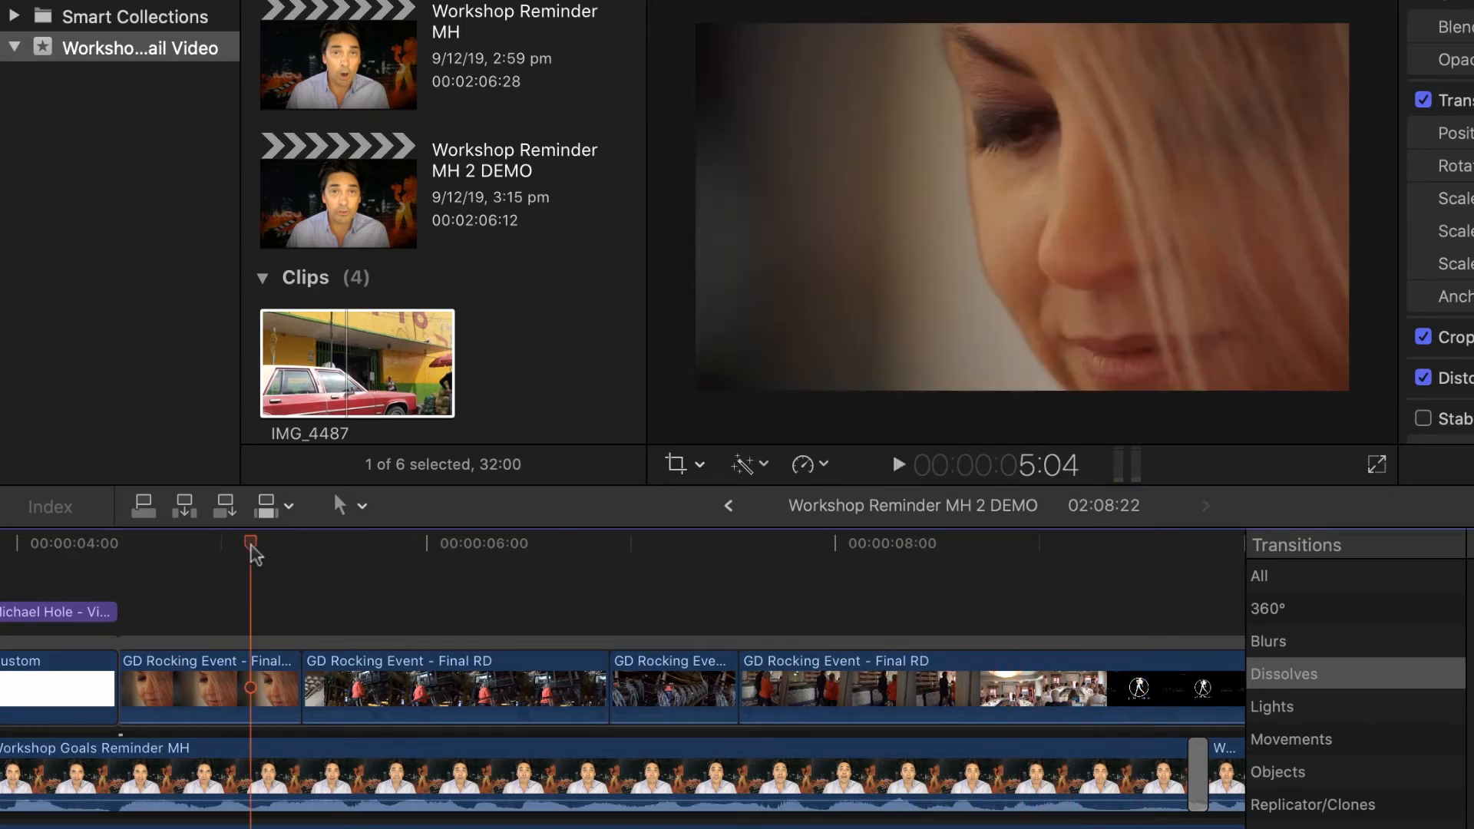
{"action": "left_click_drag", "start_coordinate": [254, 553], "coordinate": [479, 623]}
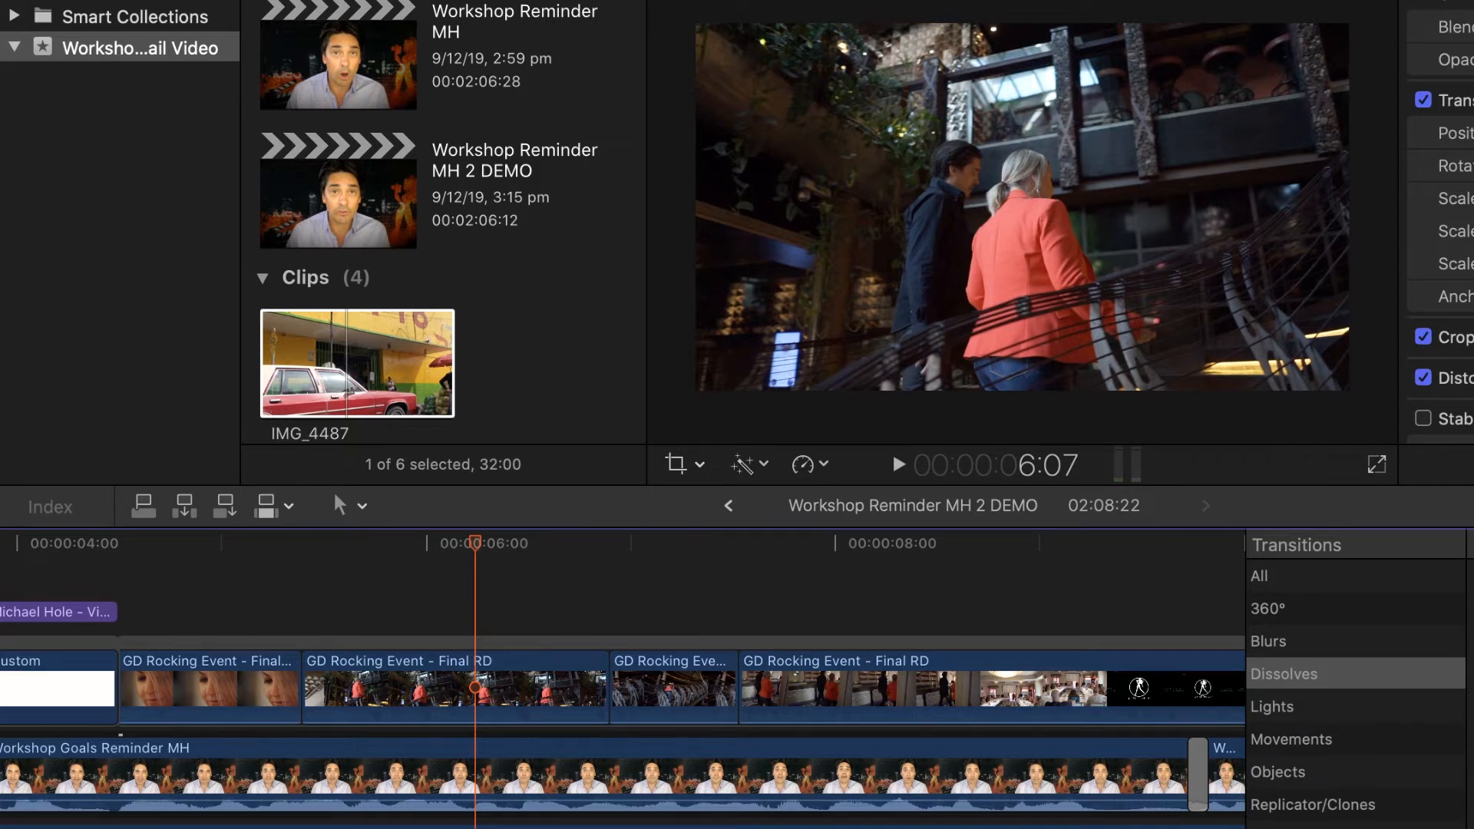
{"action": "scroll", "coordinate": [1018, 798], "scroll_direction": "right", "scroll_amount": 5}
{"action": "scroll", "coordinate": [1018, 799], "scroll_direction": "right", "scroll_amount": 15}
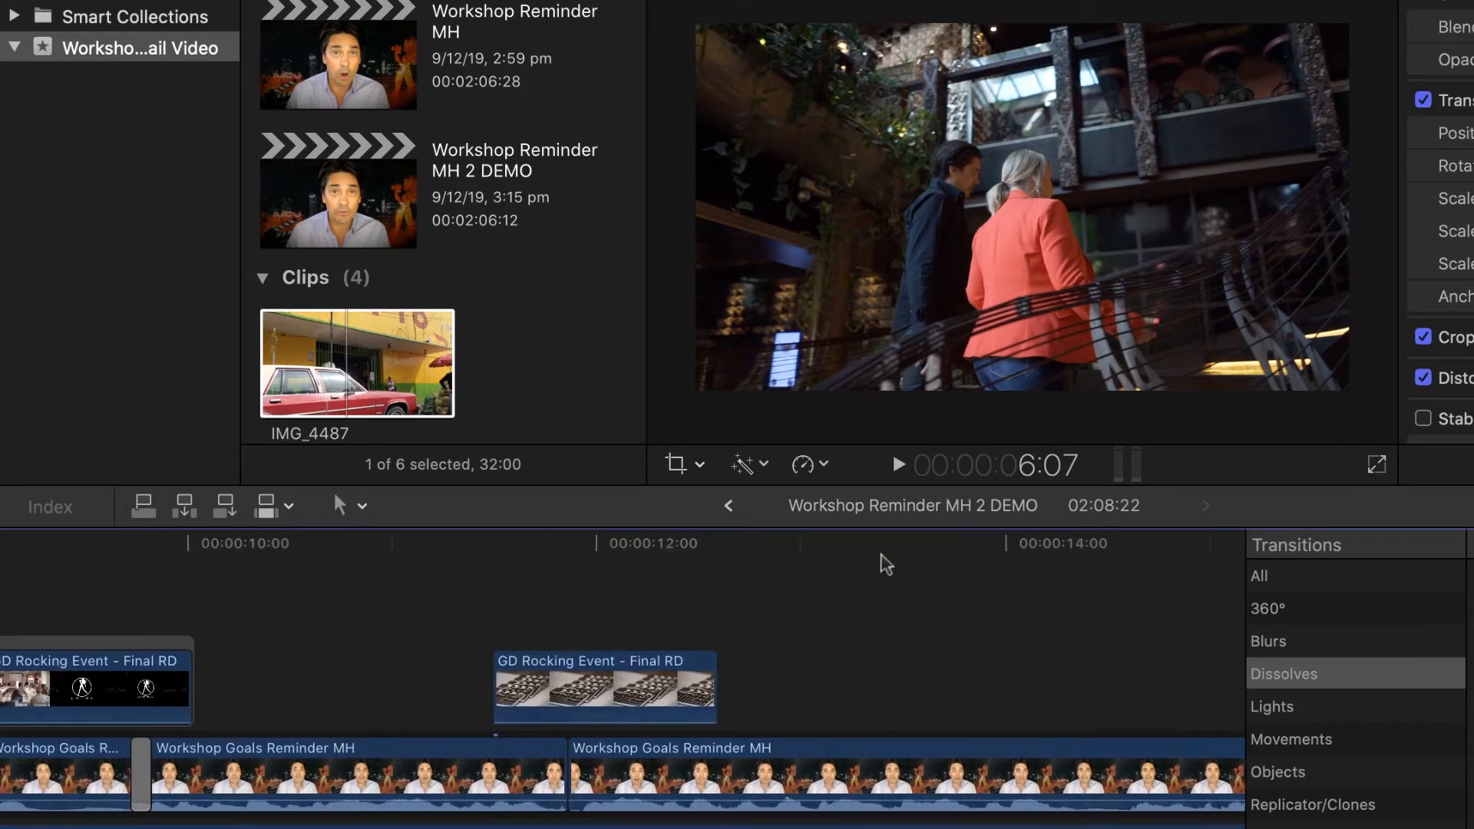
{"action": "left_click", "coordinate": [877, 691]}
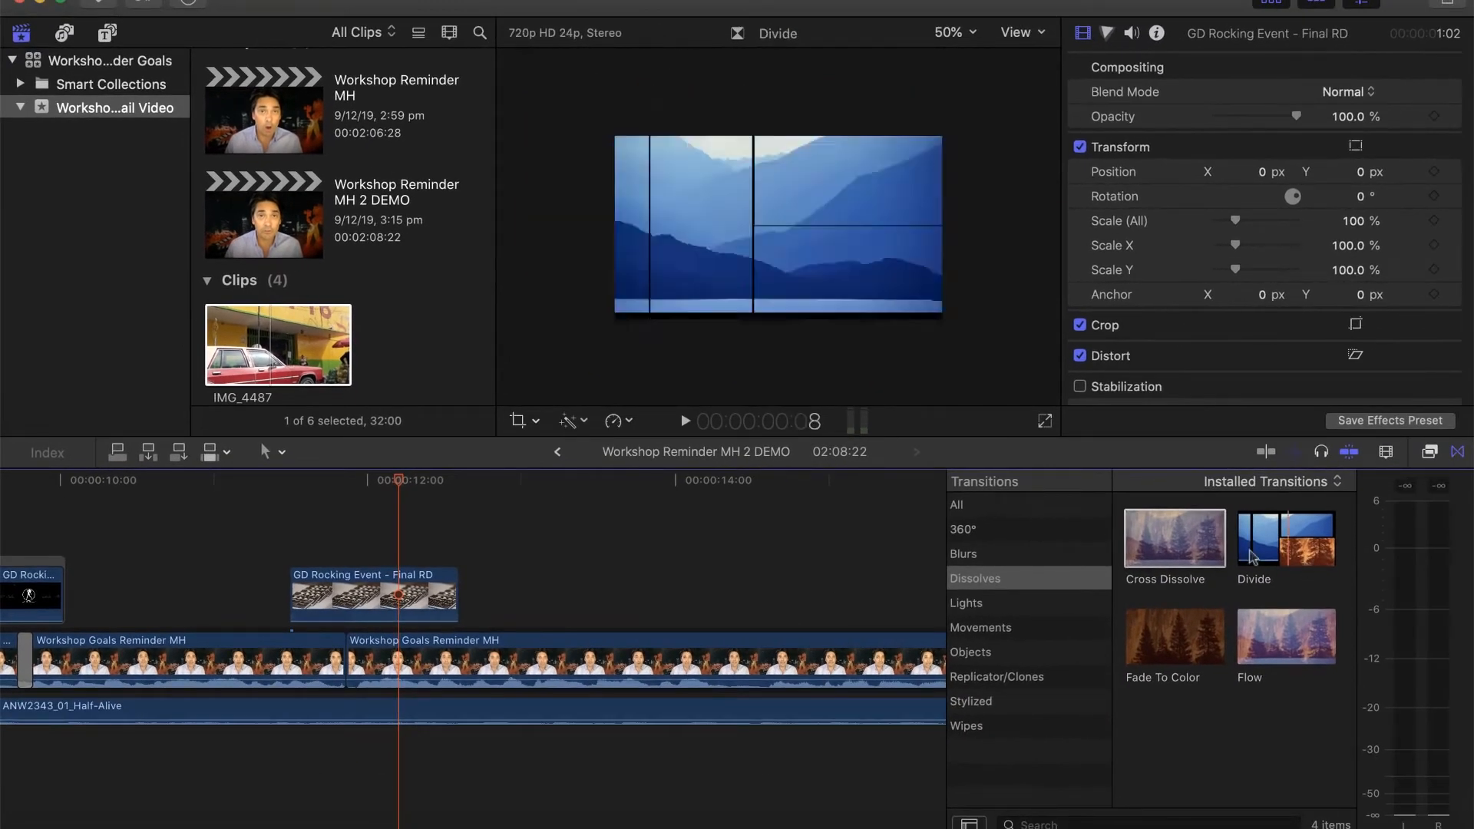
Step: Browse the Blurs, Movements and Objects transition categories, previewing effects such as Zoom and Curtains
{"action": "left_click", "coordinate": [962, 556]}
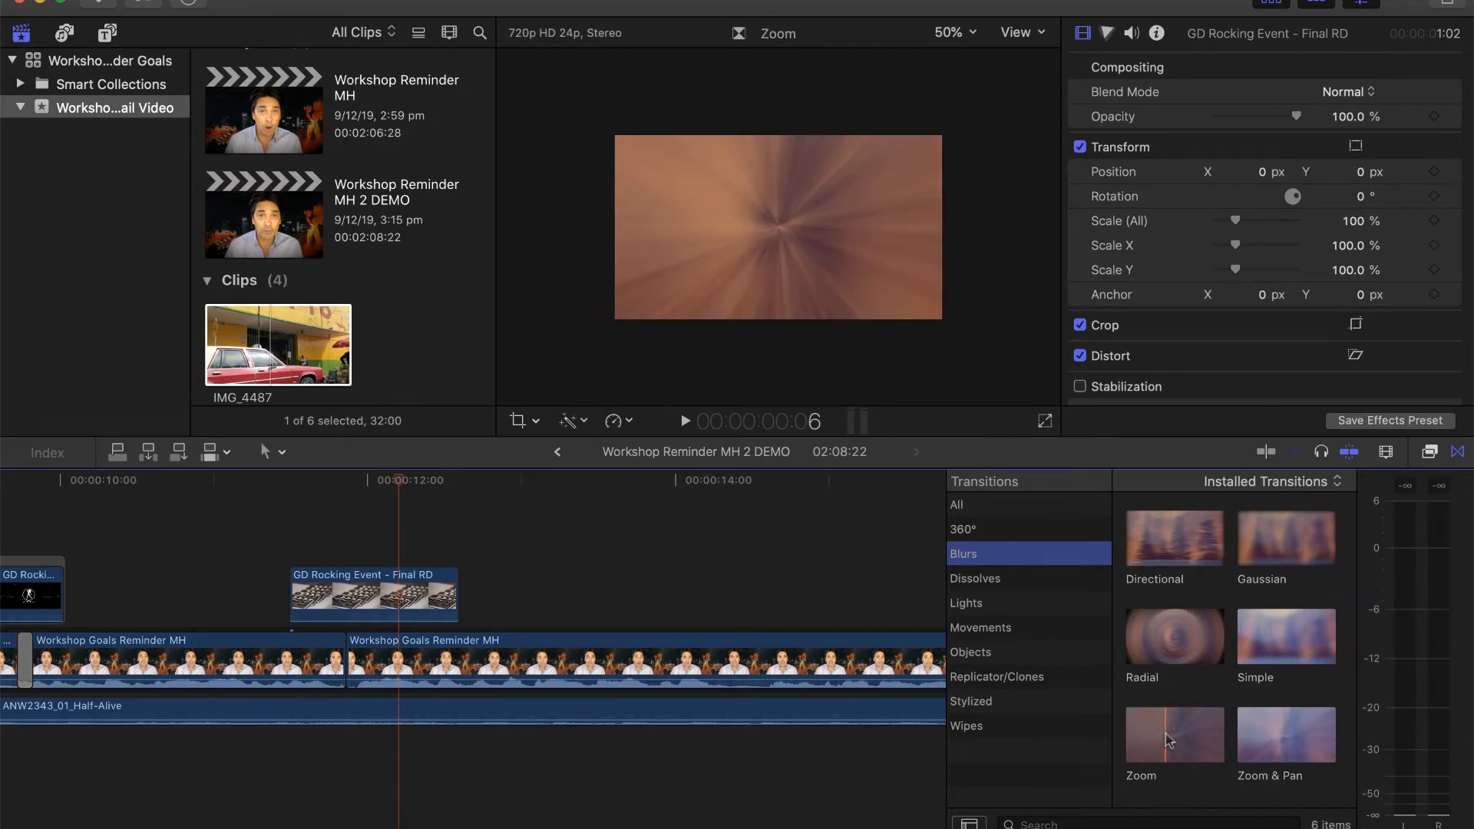
{"action": "left_click", "coordinate": [966, 633]}
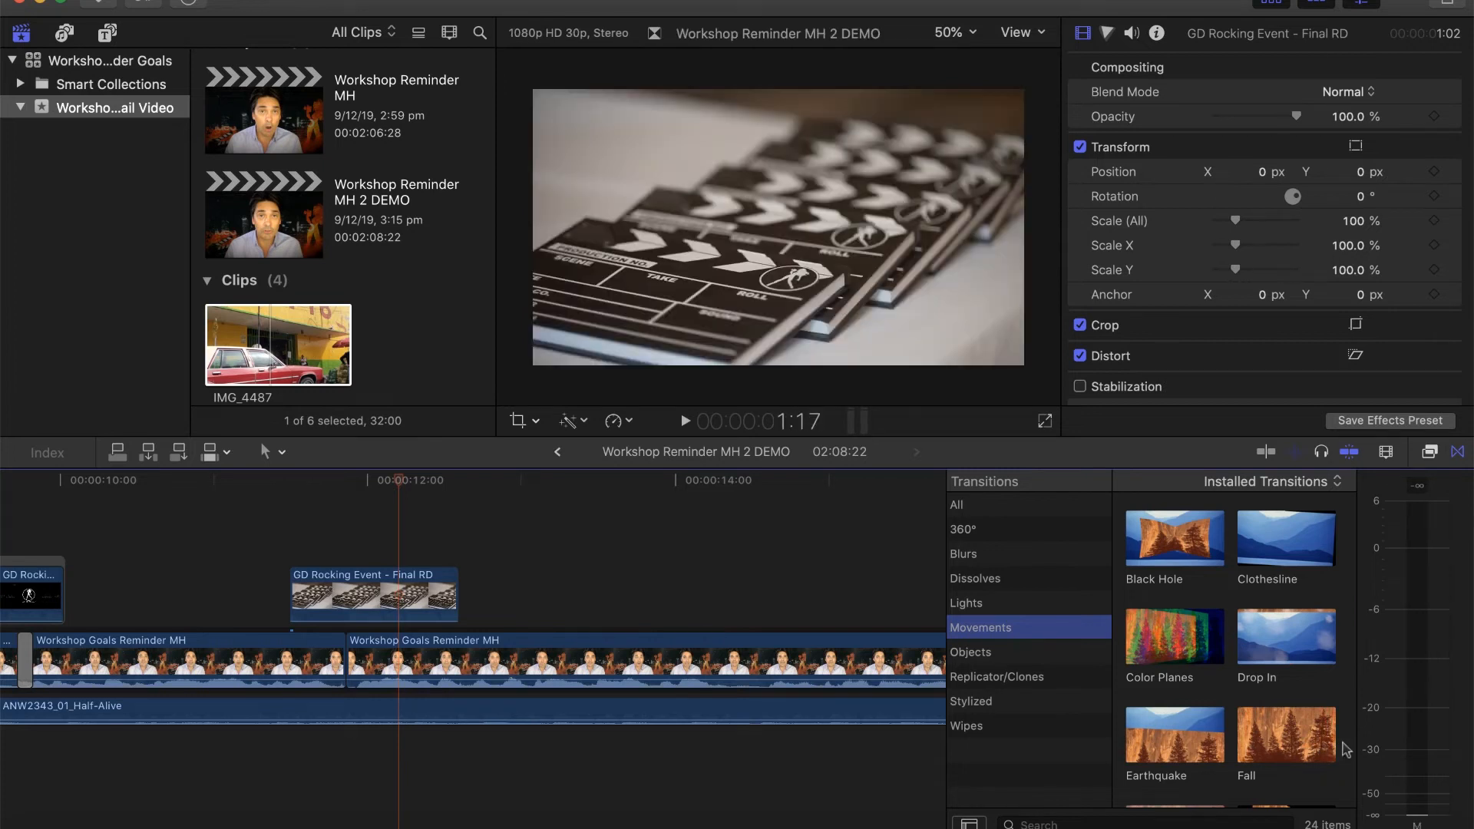
{"action": "left_click", "coordinate": [980, 659]}
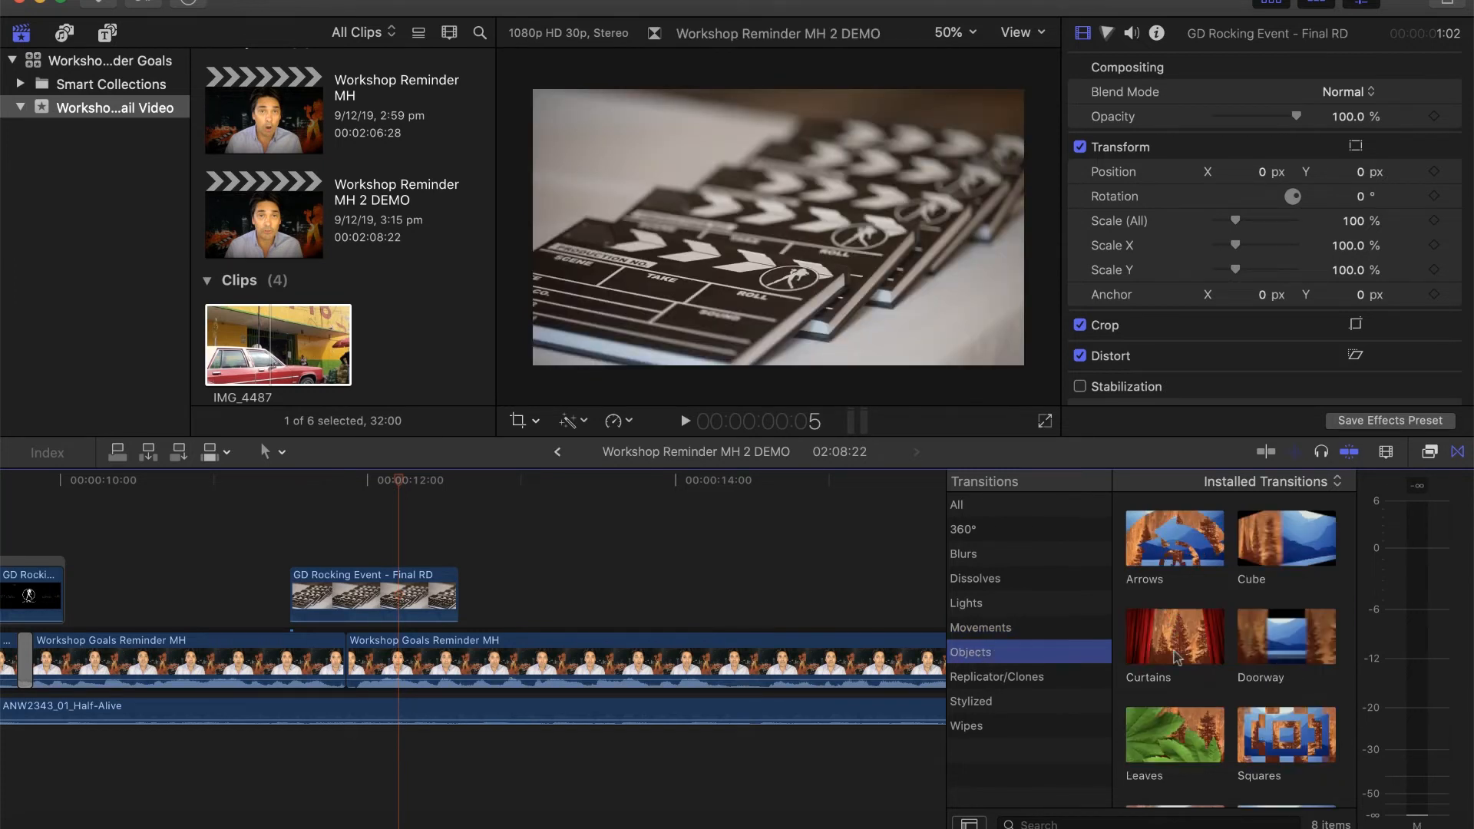